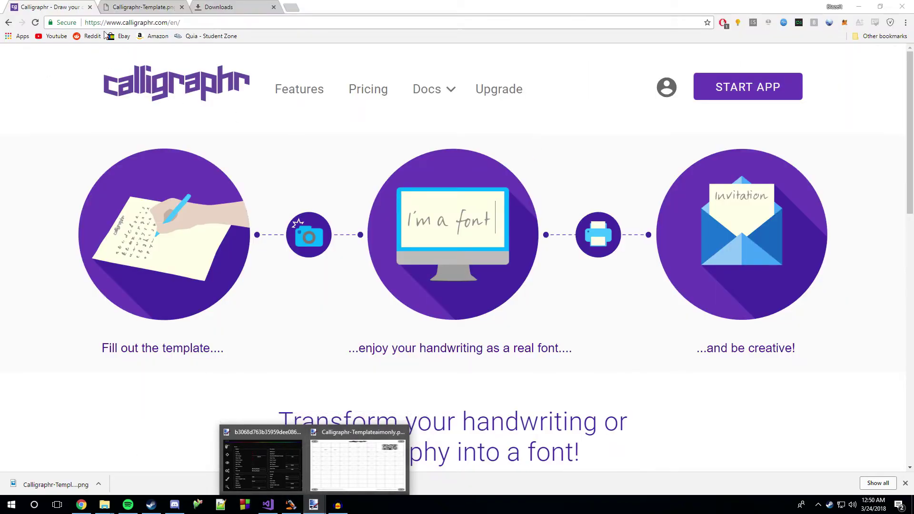
- Open the template creation page on calligraphr.com and choose the Minimal English character set
double_click(117, 25)
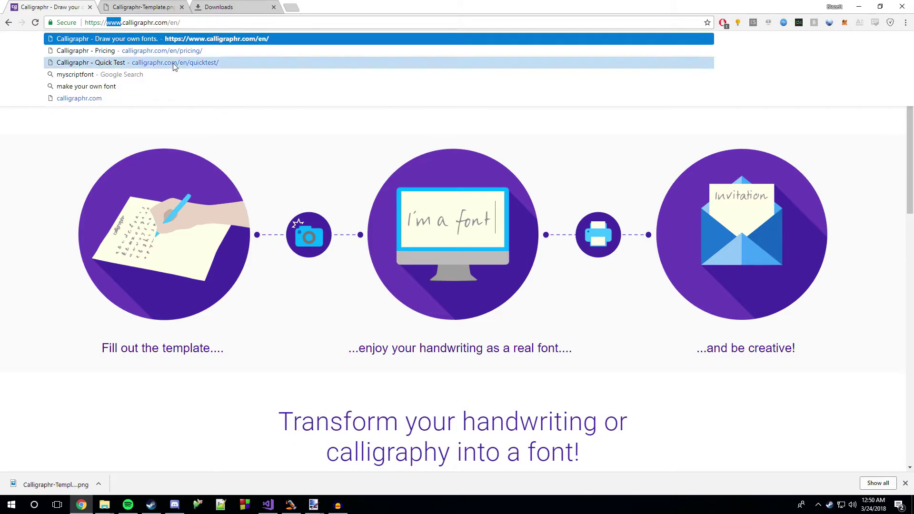
click(75, 170)
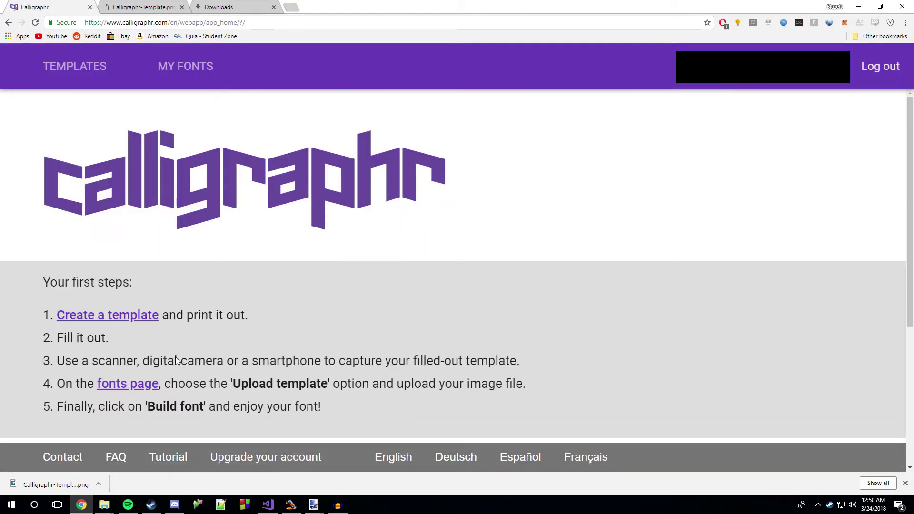
click(134, 328)
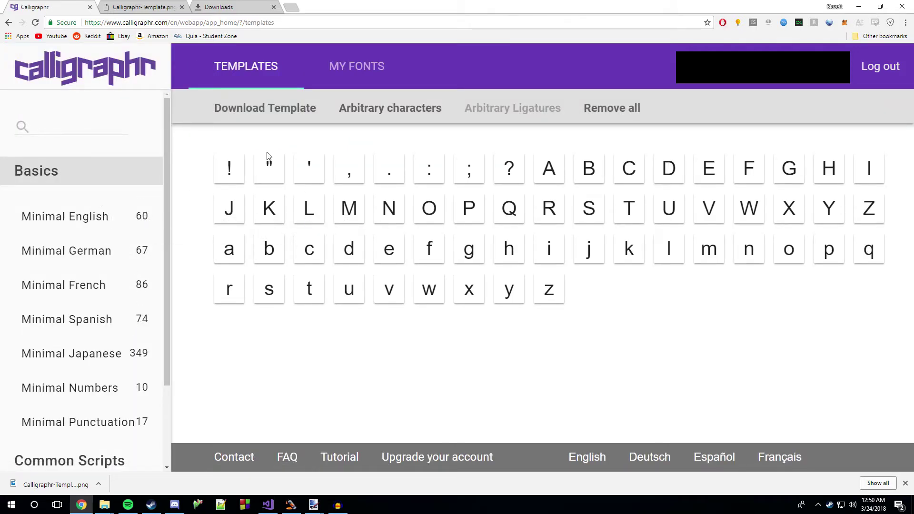
click(83, 219)
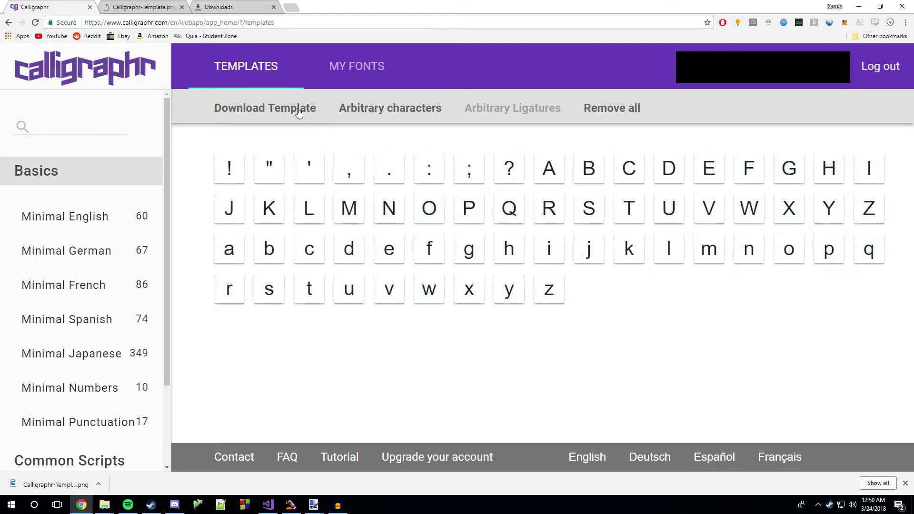
- Generate the Calligraphr-Template as PNG with the smallest cell size, helplines and characters as background, and close the download notice
click(299, 109)
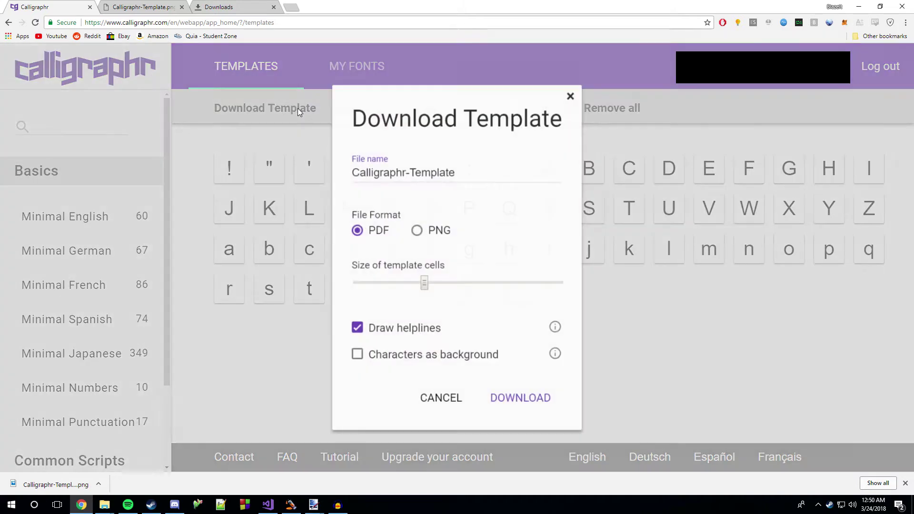
click(357, 230)
click(416, 231)
drag(425, 285, 353, 285)
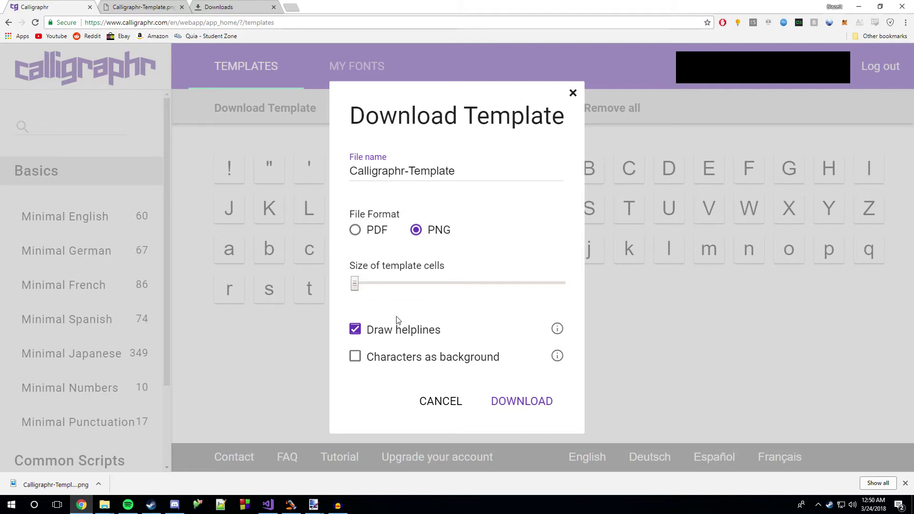
click(383, 362)
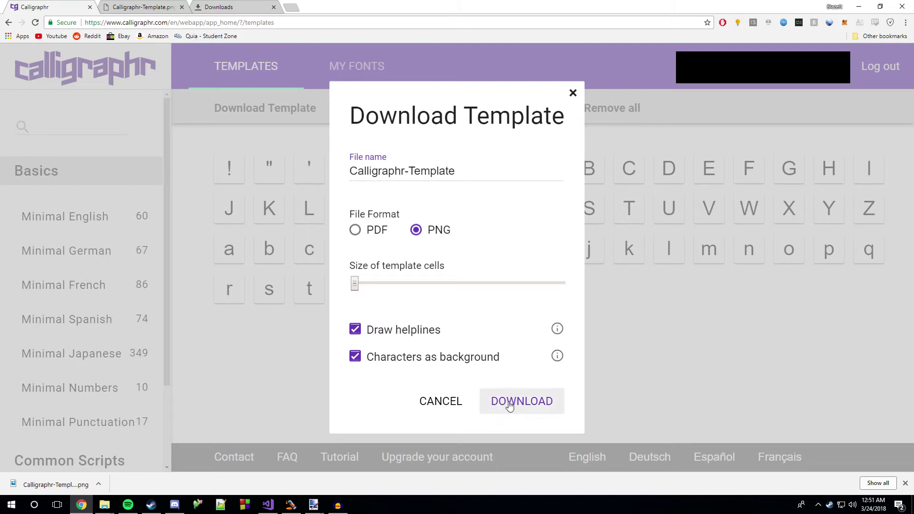
click(523, 401)
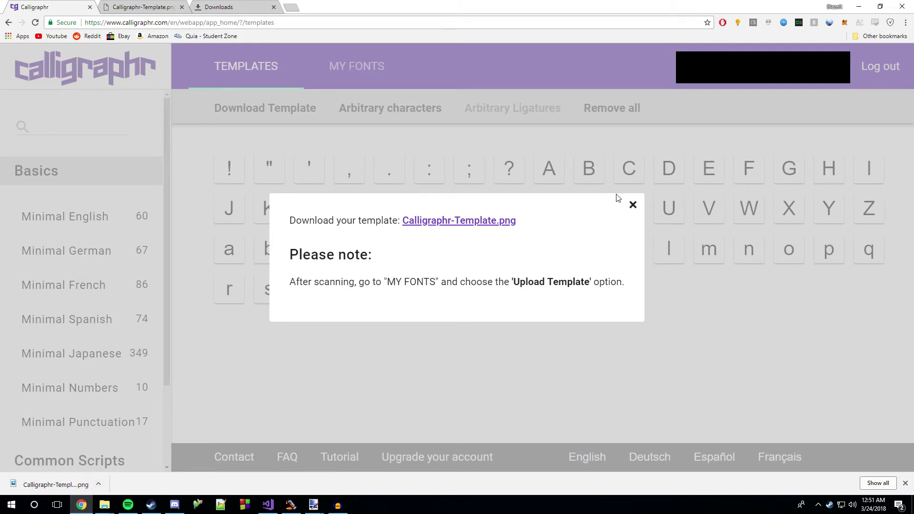
click(632, 206)
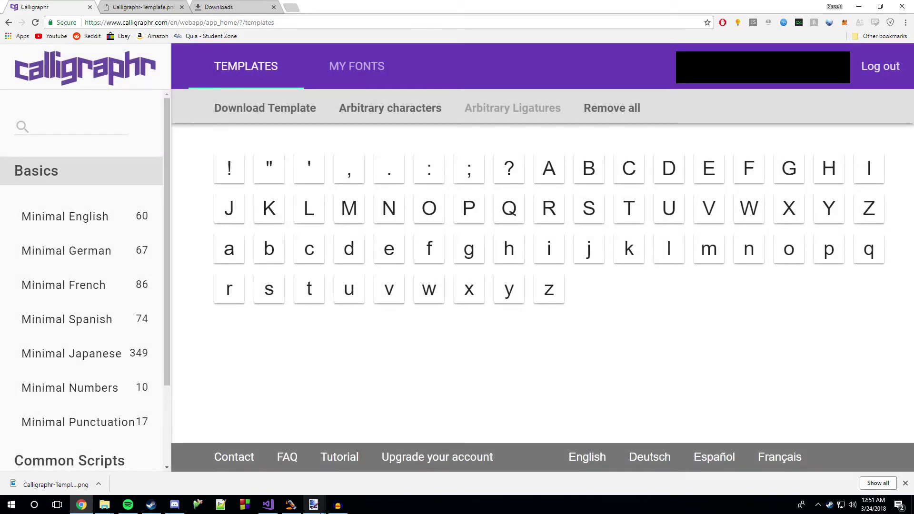
mouse_move(314, 505)
click(325, 481)
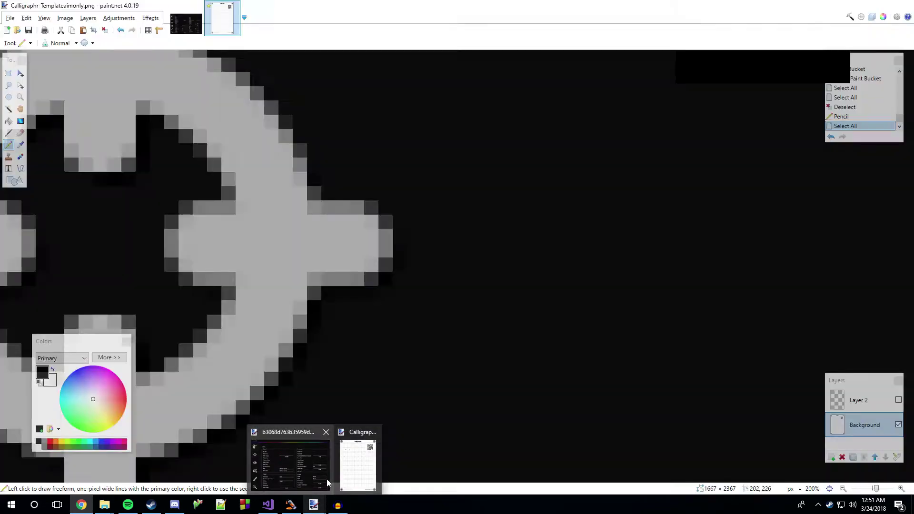
click(325, 503)
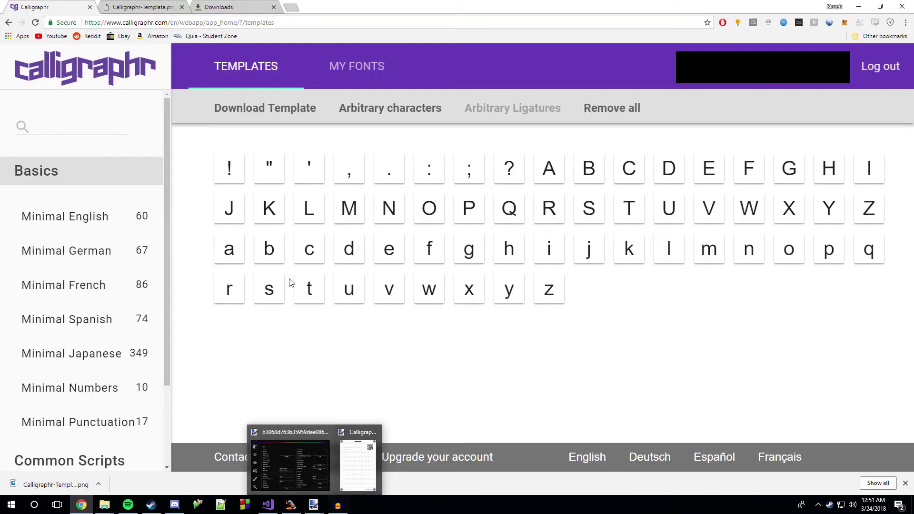
- Search Google Images for "ayyware menu" and open the black menu screenshot with icons down its side
click(148, 8)
click(148, 24)
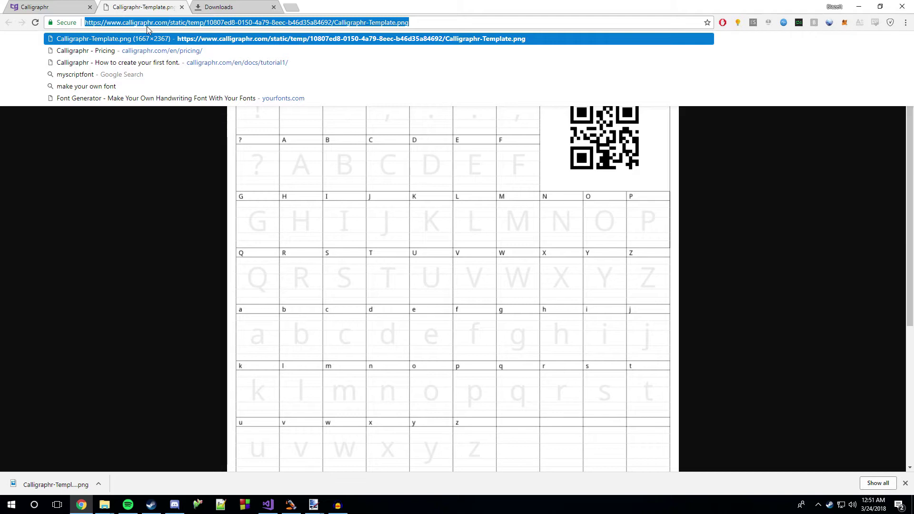
text(ayyware menu)
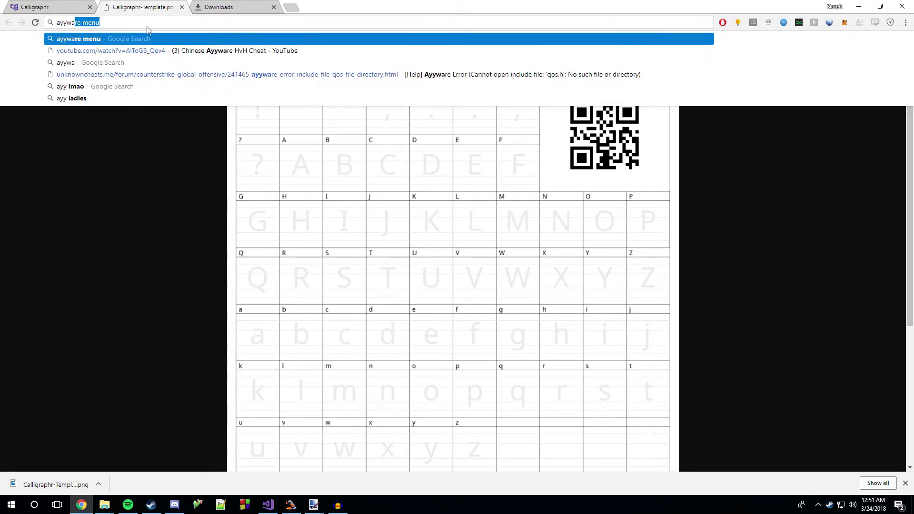
key(Return)
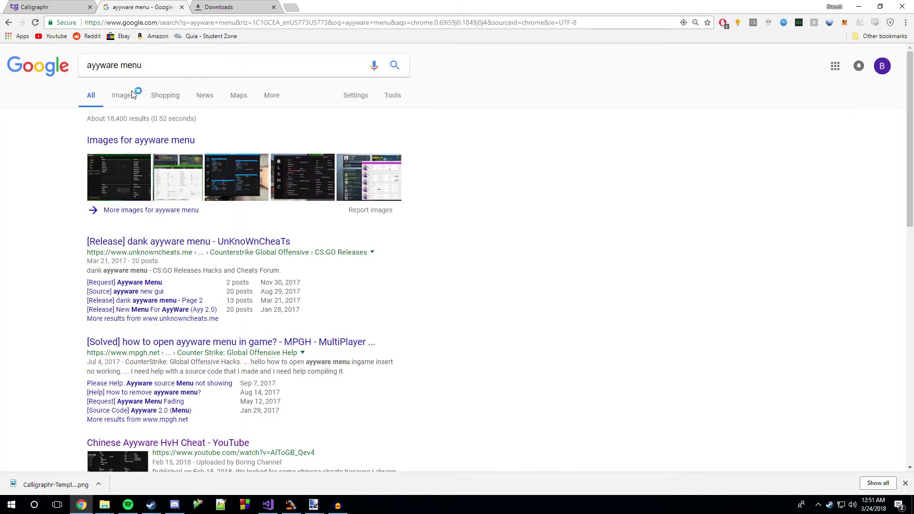
click(127, 97)
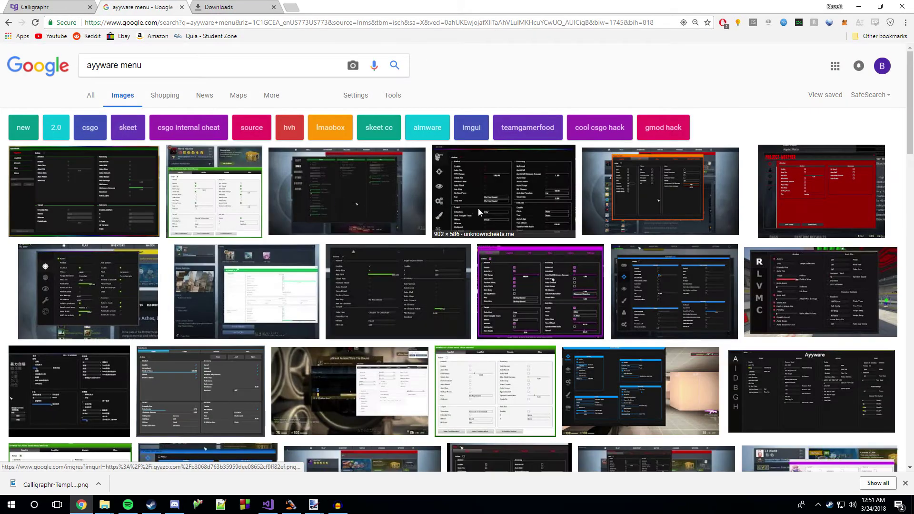
click(484, 208)
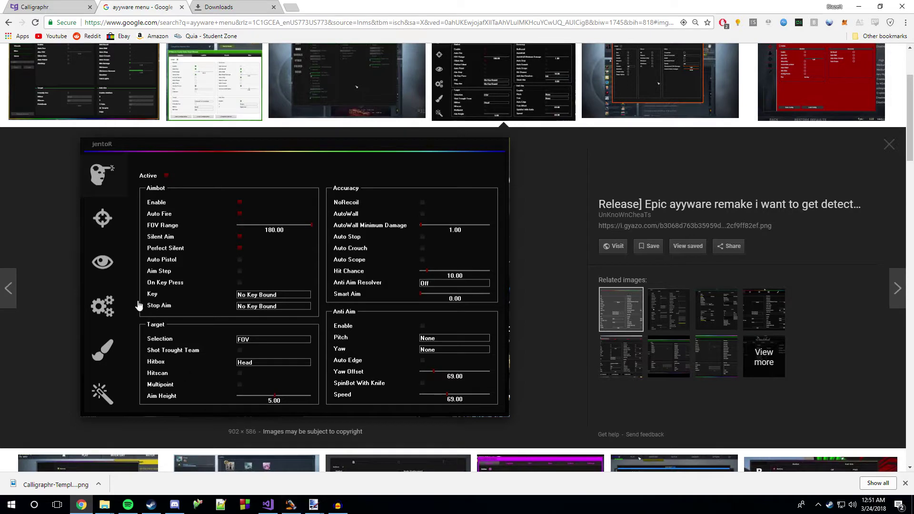
- Switch to paint.net and select the eye icon in the menu screenshot with the Magic Wand at 71% tolerance
mouse_move(313, 504)
click(361, 474)
click(185, 20)
scroll(169, 150, down, 10)
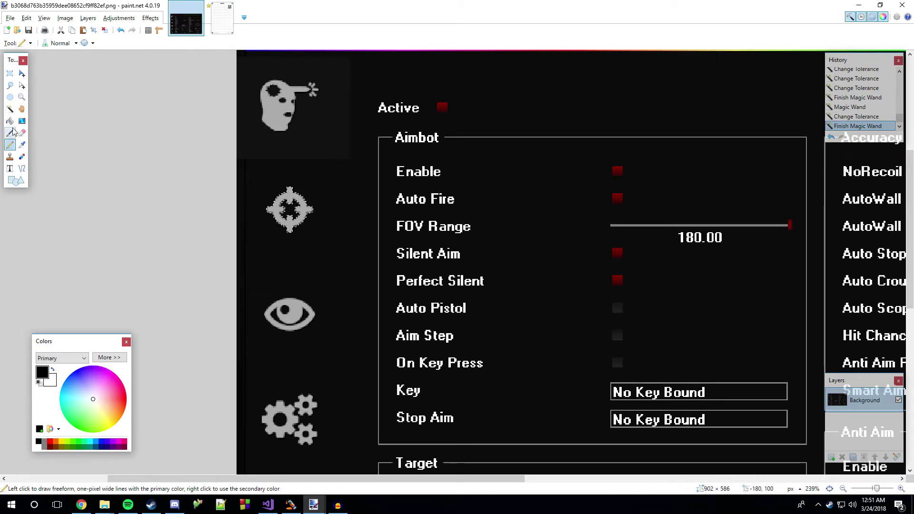
click(10, 109)
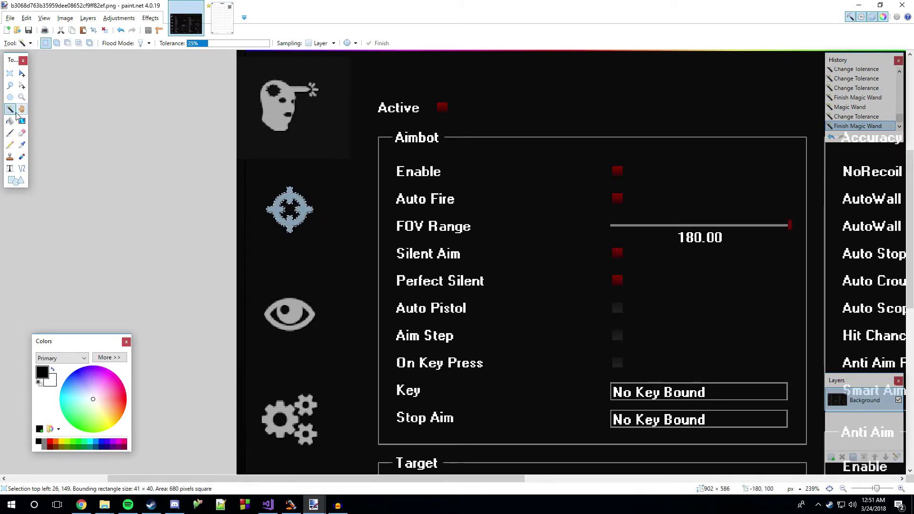
scroll(287, 317, up, 1)
scroll(287, 316, up, 3)
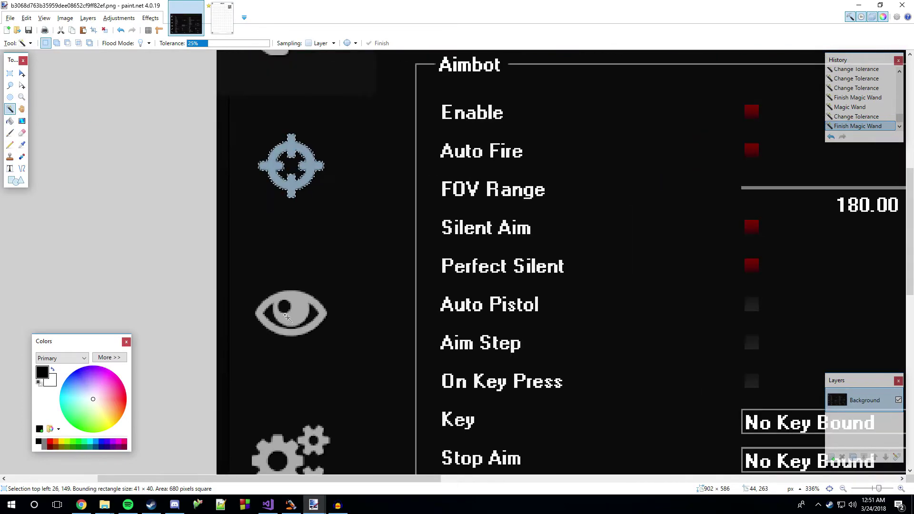
click(317, 309)
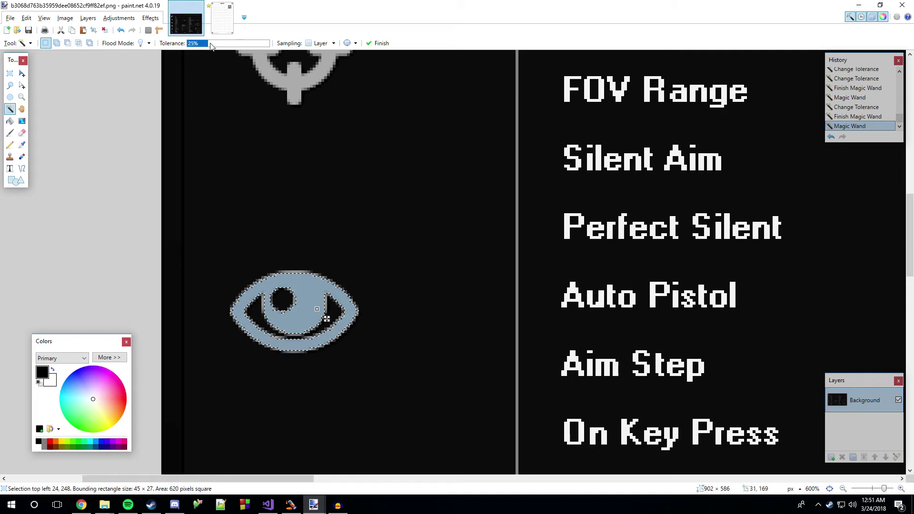
drag(211, 46, 246, 41)
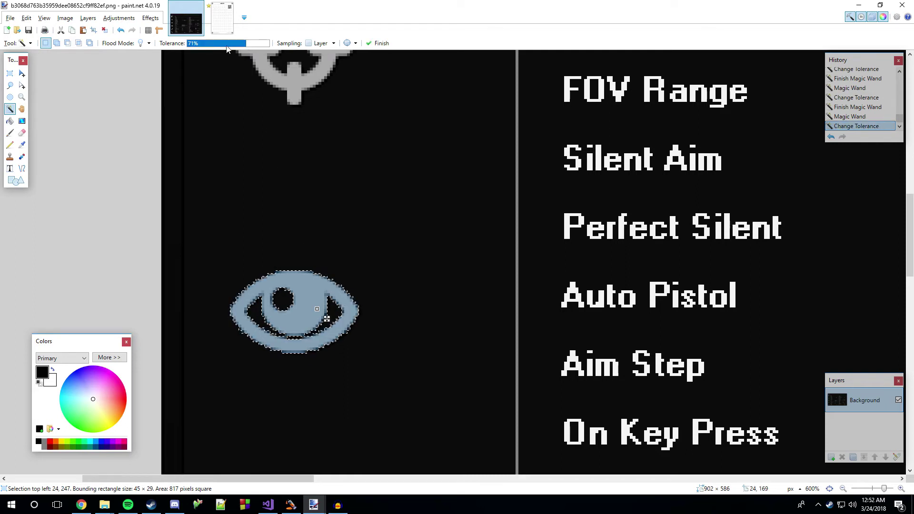
- In the Calligraphr template image, select the cell below the letter C and fill it with white to erase its guide letter and helplines
click(223, 19)
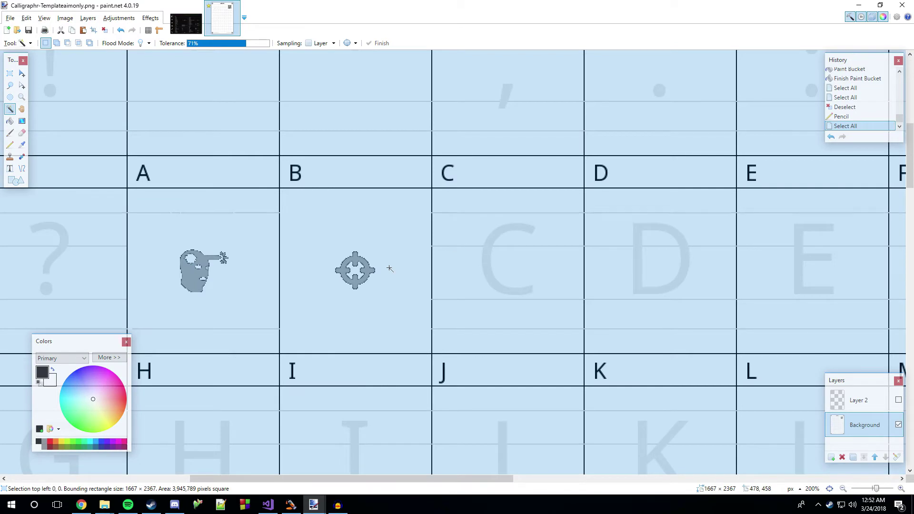
click(10, 73)
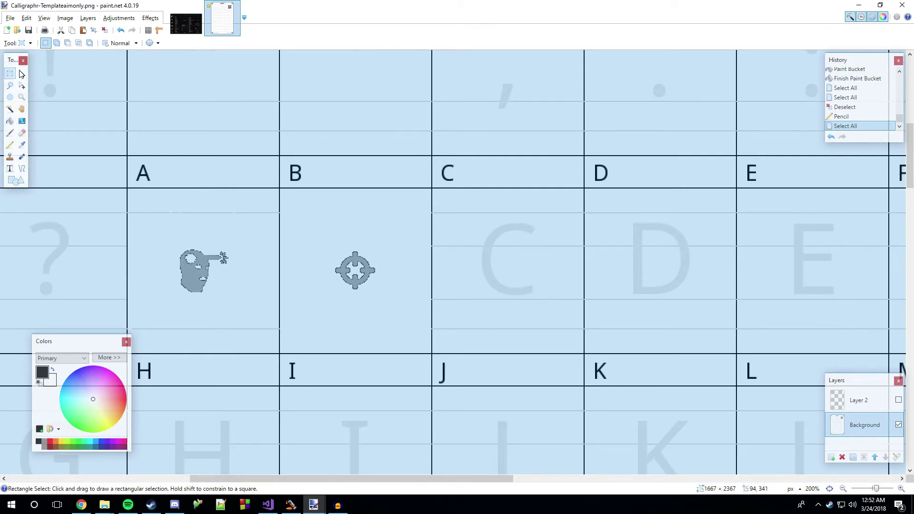
click(445, 221)
scroll(434, 190, up, 3)
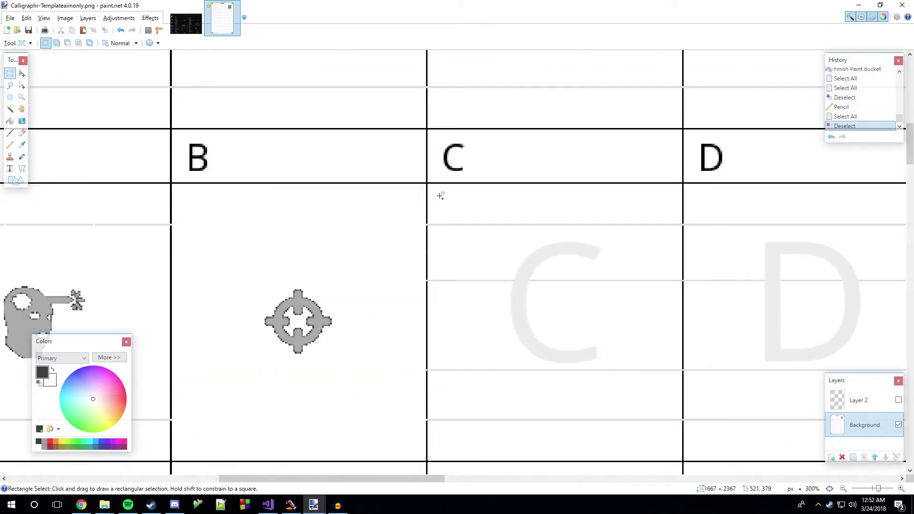
drag(424, 179, 800, 419)
scroll(799, 397, down, 2)
scroll(799, 397, down, 1)
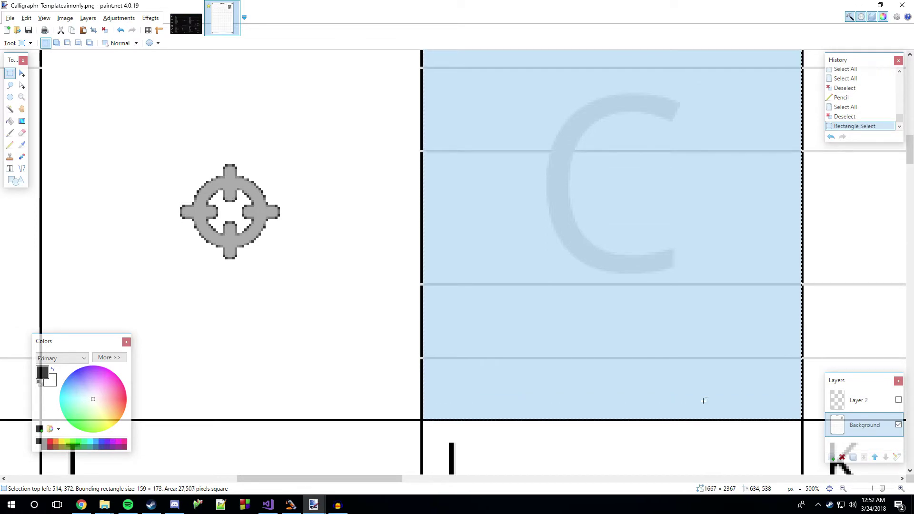
click(9, 122)
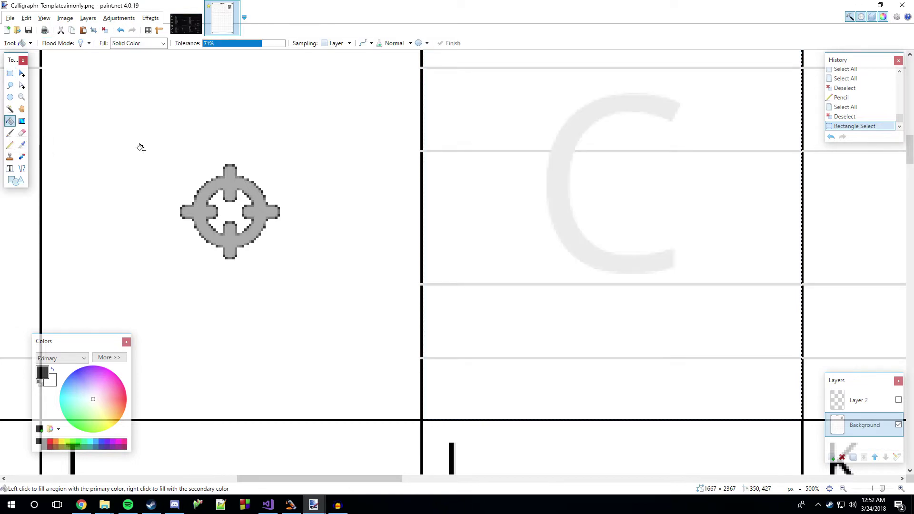
right_click(524, 203)
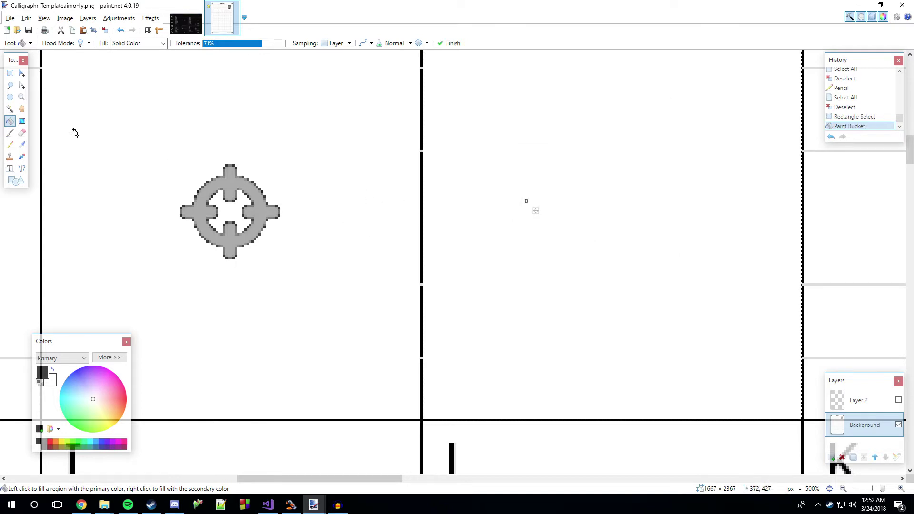
- Select the whole cell below the letter C, outer borders included, as a 161 × 175 pixel rectangle to measure it
click(9, 73)
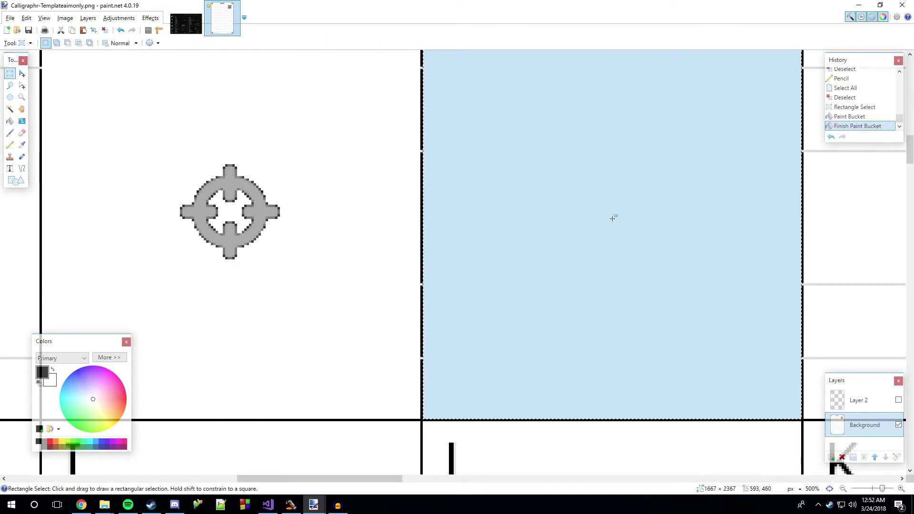
scroll(611, 217, up, 2)
scroll(611, 218, down, 1)
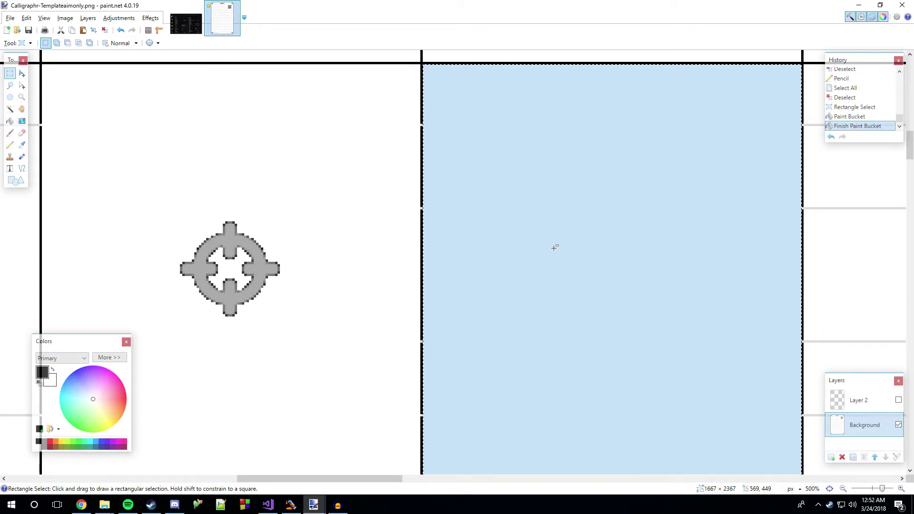
drag(325, 479, 354, 480)
scroll(563, 246, down, 1)
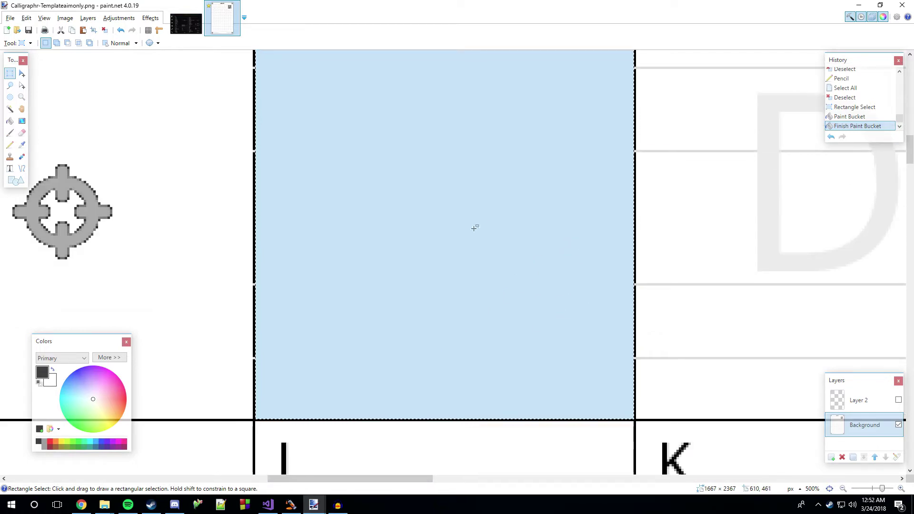
scroll(447, 243, down, 1)
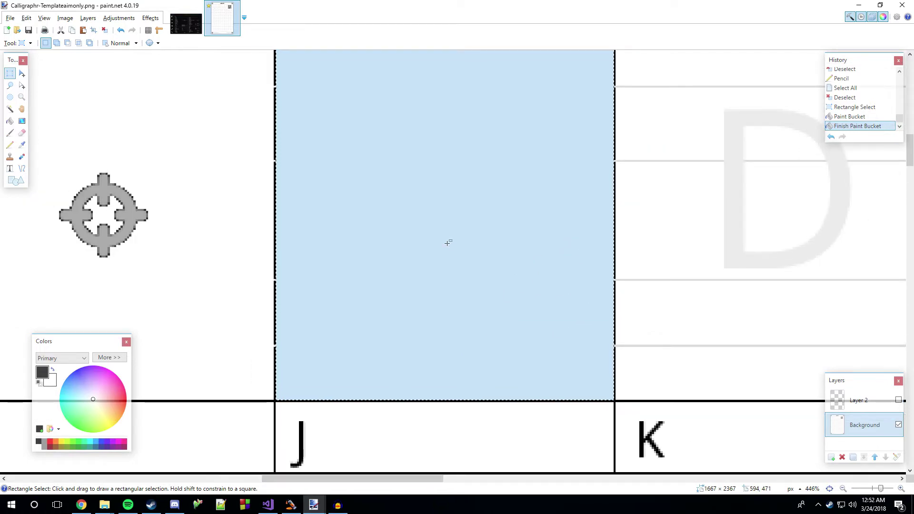
scroll(447, 243, up, 1)
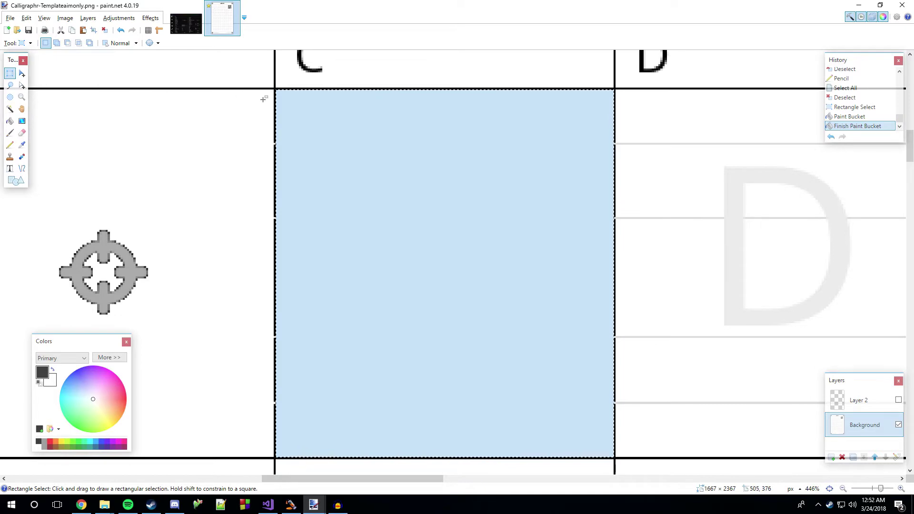
drag(275, 89, 577, 211)
scroll(509, 276, up, 4)
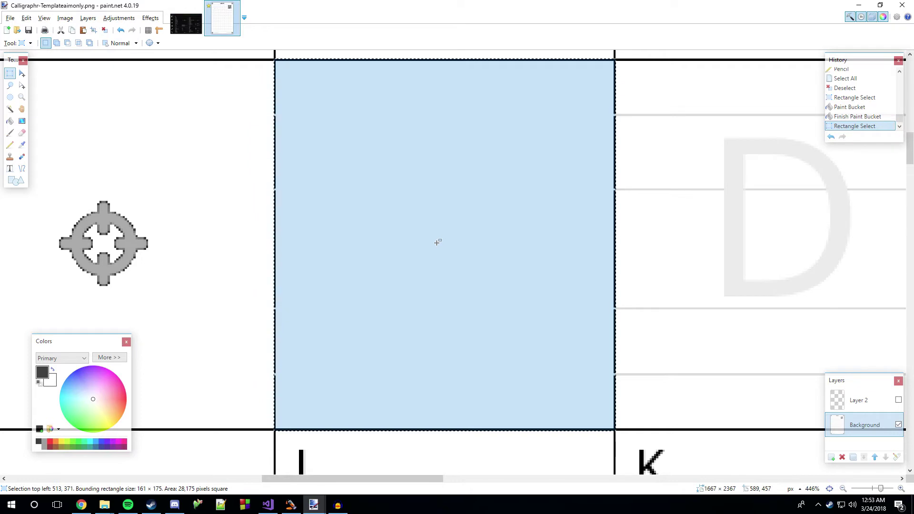
- Replace the selection with the cell's upper-left quarter, 80 × 87 pixels, starting from the cell's upper-left corner
click(275, 60)
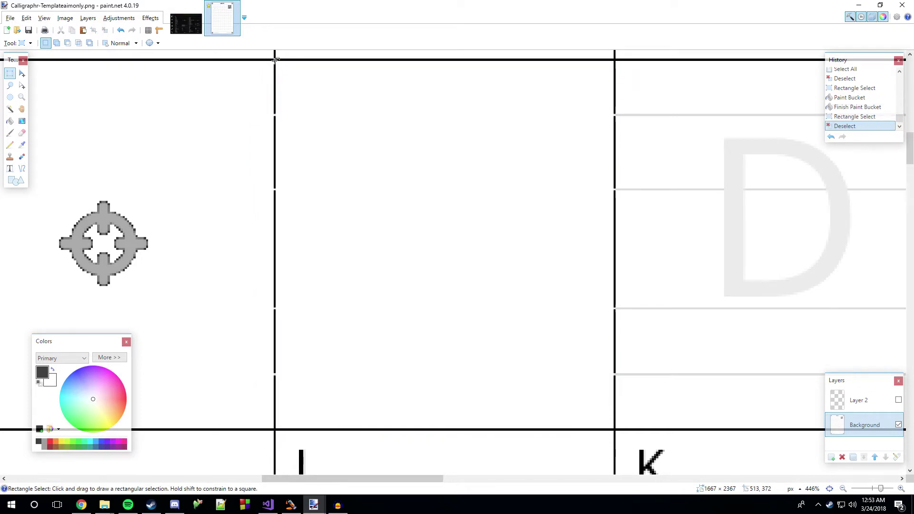
drag(275, 61, 446, 110)
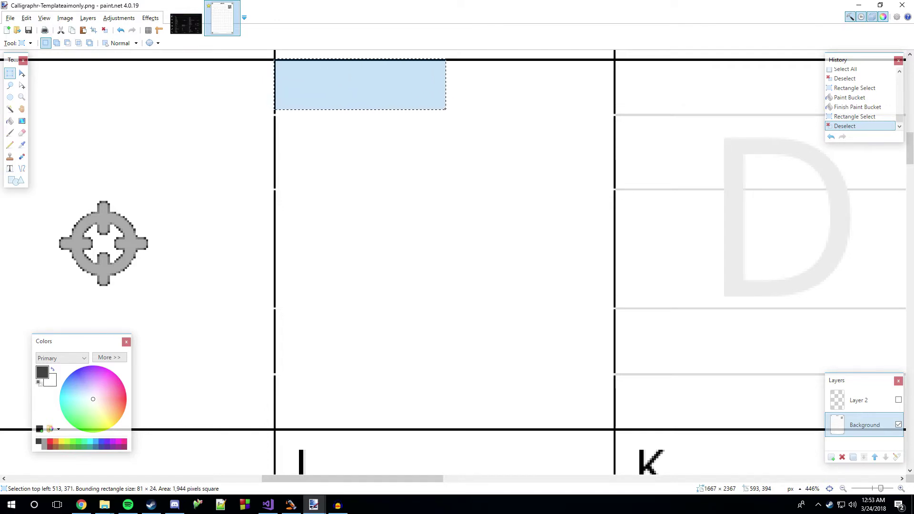
drag(446, 110, 444, 244)
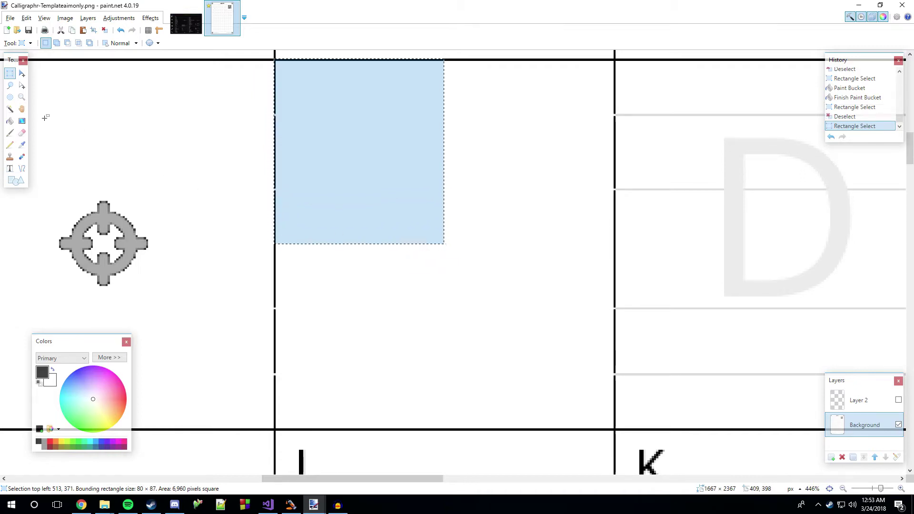
- Mark the cell's centre with a 2 × 2 pixel black Pencil dot at the selection's inner corner, and clear the selection
click(11, 145)
click(443, 243)
scroll(461, 256, up, 5)
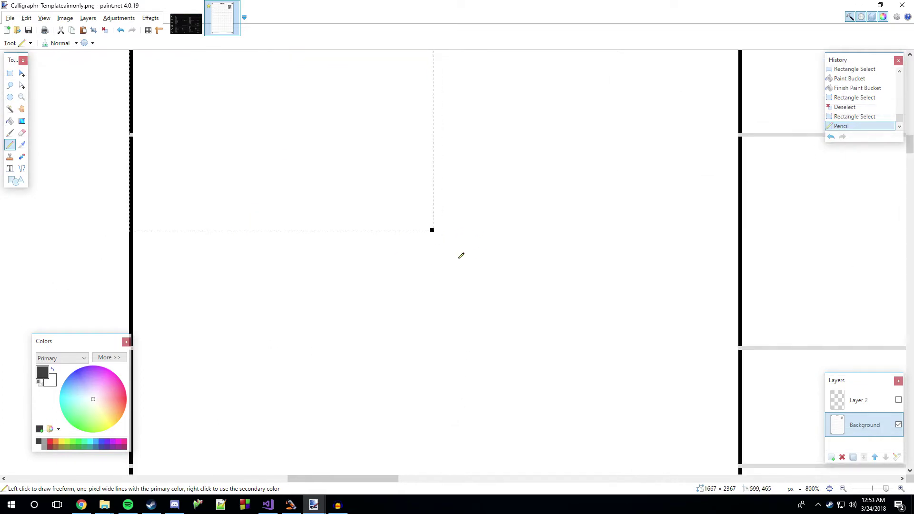
click(104, 30)
click(430, 224)
click(429, 227)
click(430, 229)
scroll(458, 234, down, 5)
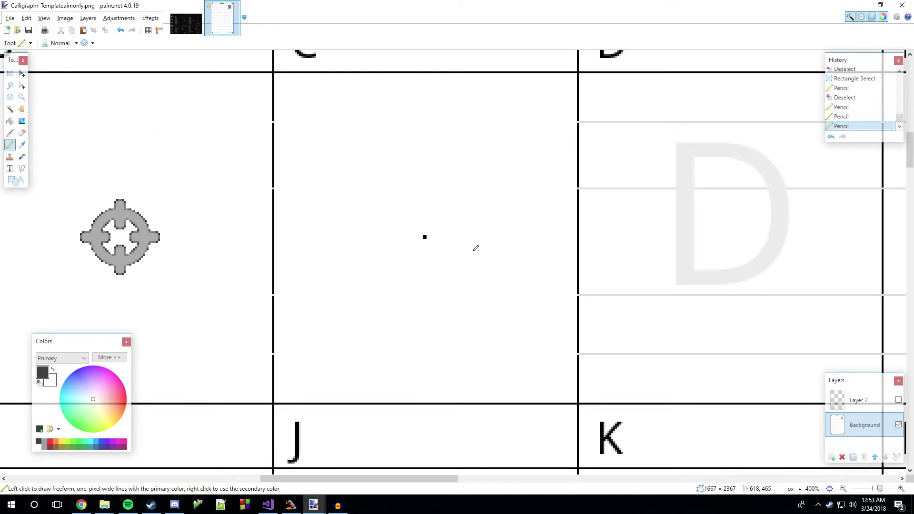
- Paste the eye icon on the Background layer, place it just below the centre dot, and deselect it
key(ctrl+v)
drag(75, 83, 456, 285)
scroll(456, 286, up, 3)
scroll(456, 289, up, 2)
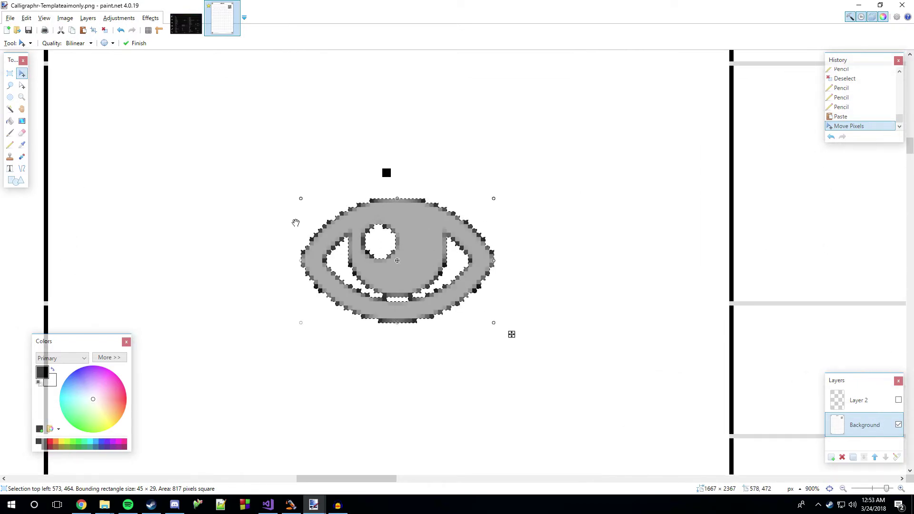
scroll(379, 244, up, 1)
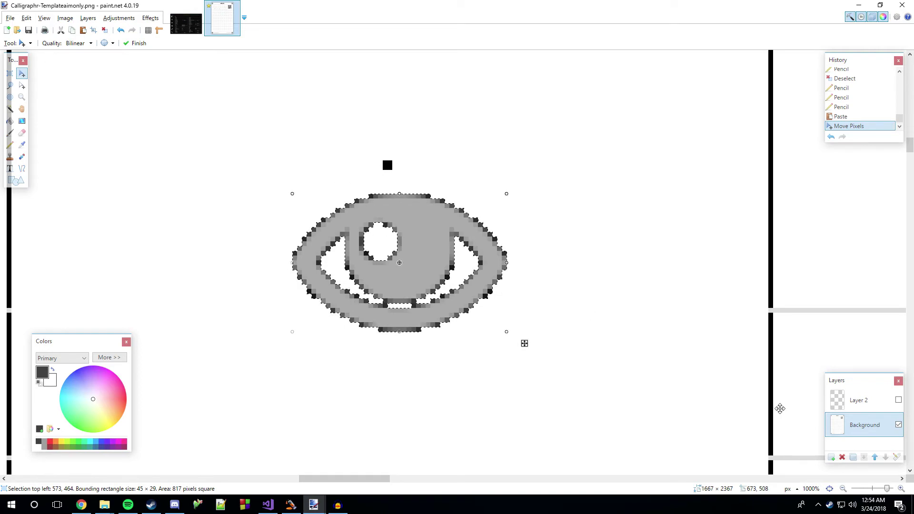
click(859, 400)
click(9, 145)
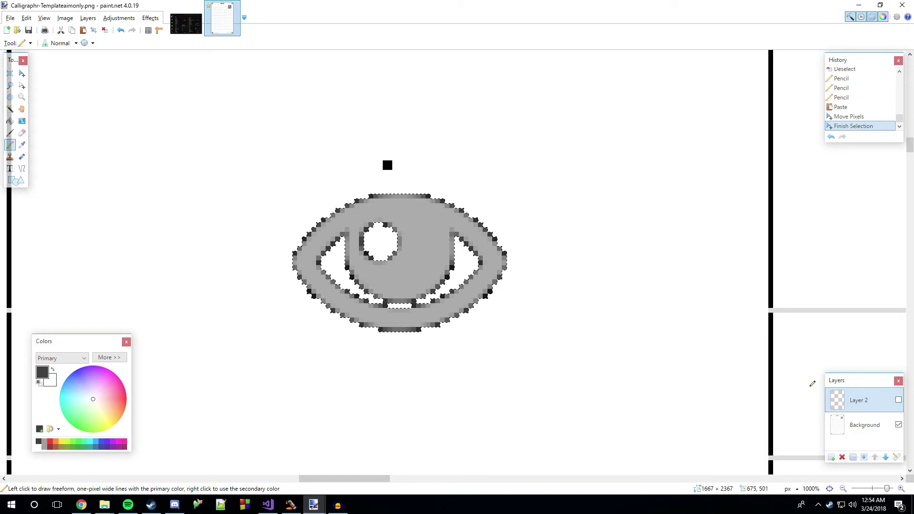
key(alt+Page_Down)
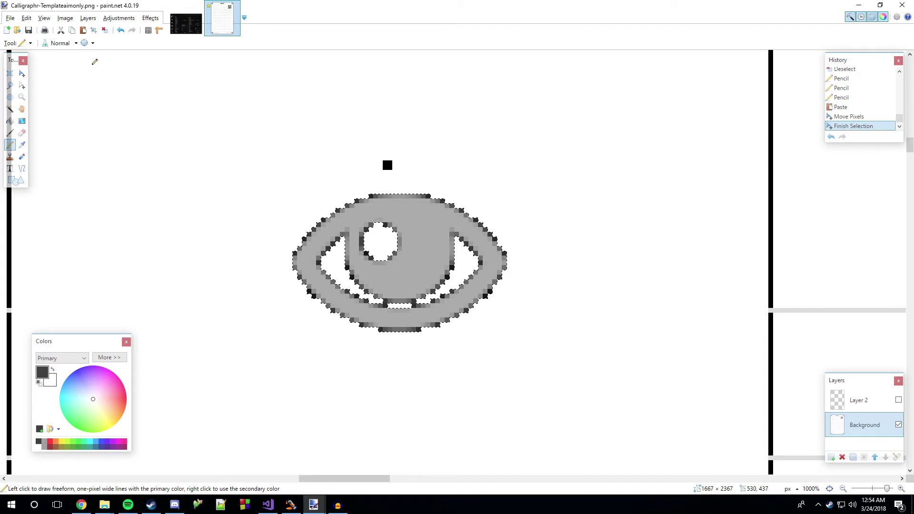
click(105, 30)
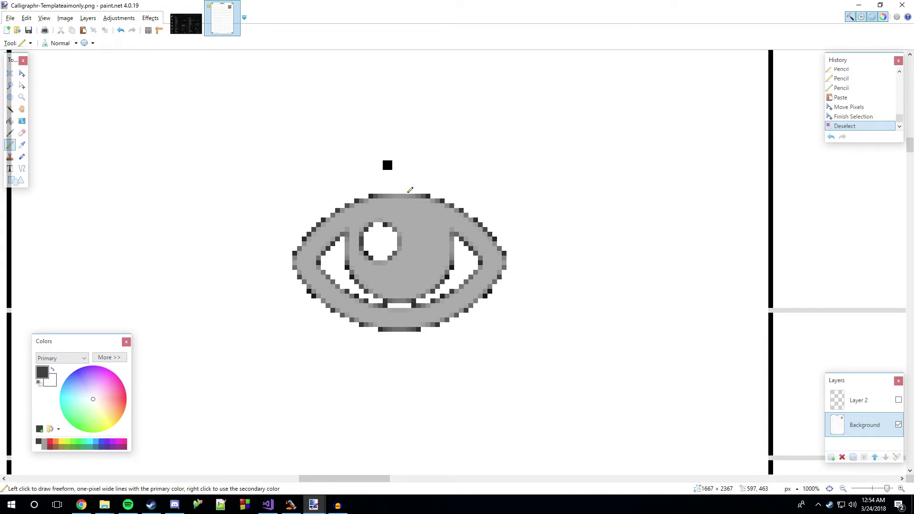
- Undo the deselection, the move and the pasting of the eye icon
key(ctrl+z)
key(ctrl+z)
key(ctrl+z)
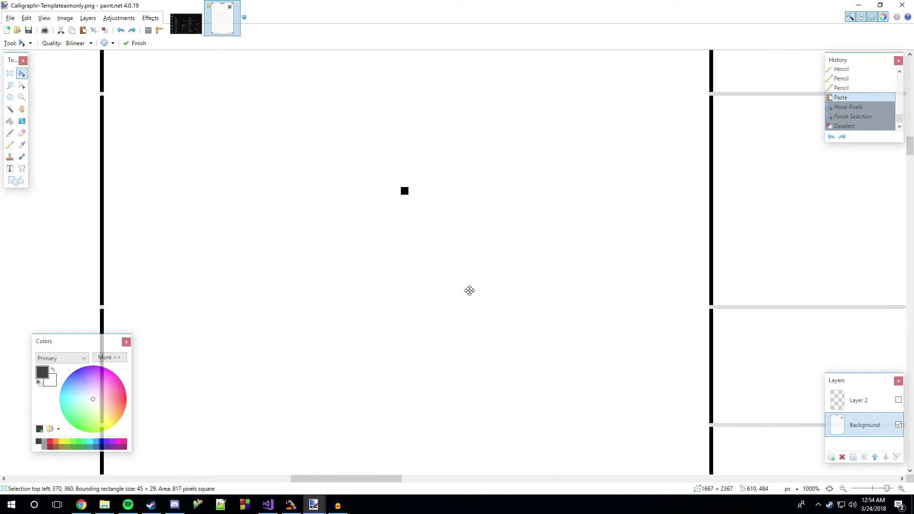
scroll(470, 290, down, 3)
key(ctrl+z)
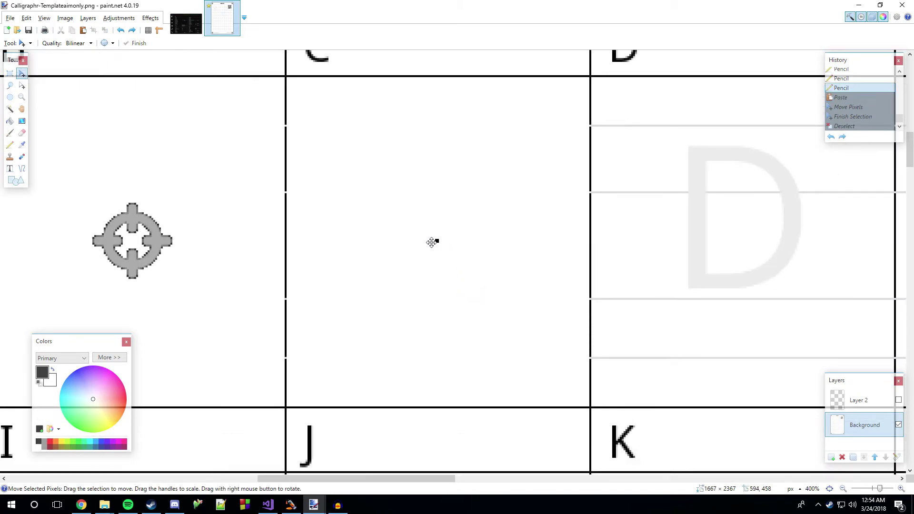
- Trace the cell's centre dot onto Layer 2 with the Pencil
scroll(439, 241, up, 5)
click(859, 399)
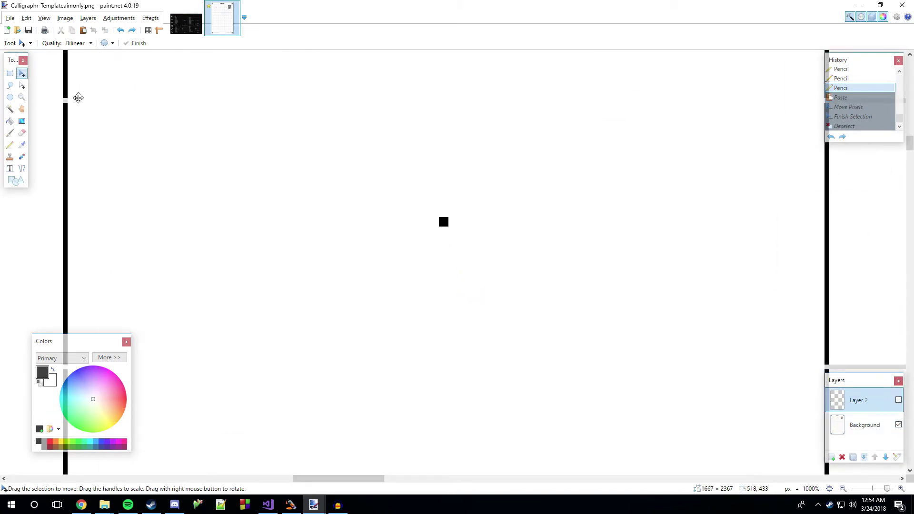
key(p)
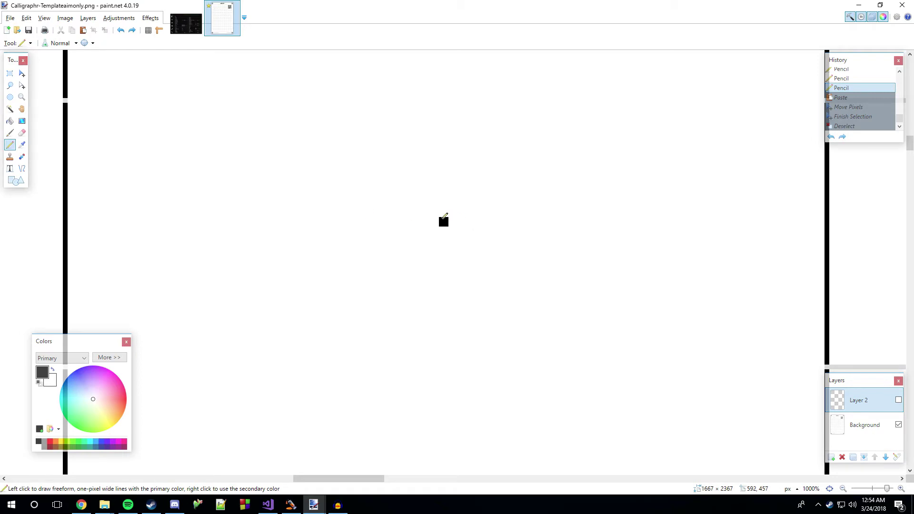
click(445, 218)
click(446, 219)
click(444, 222)
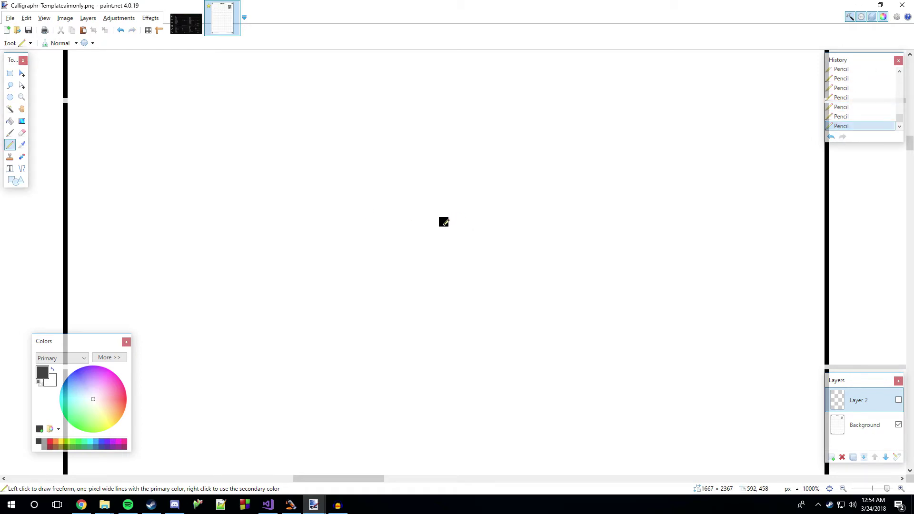
- Try to erase the centre dot from the Background layer, and undo the last Pencil edit
click(862, 424)
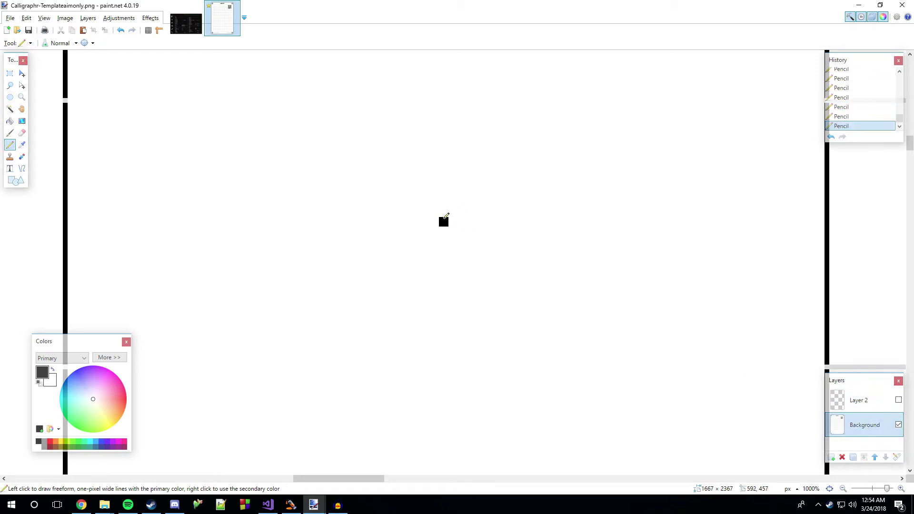
click(859, 402)
click(856, 419)
click(858, 402)
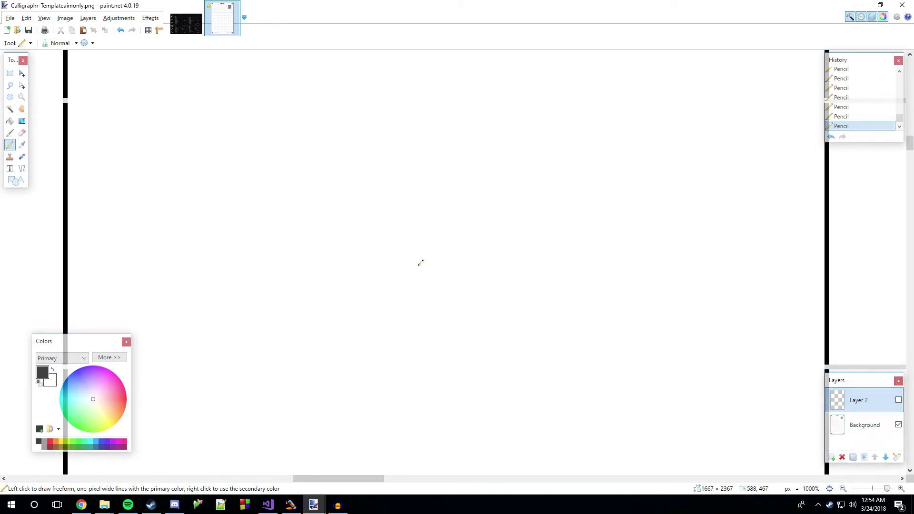
key(ctrl+z)
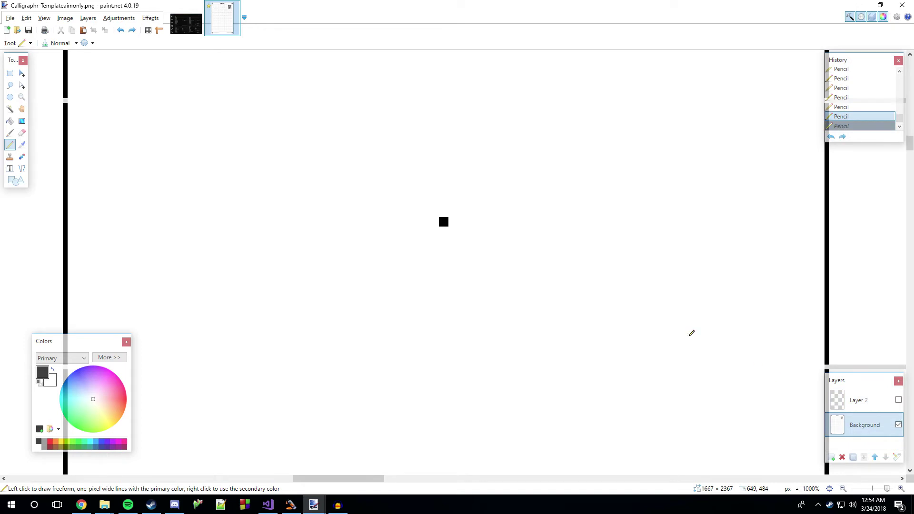
- Make Layer 2 visible and complete the centre dot on it, clearing the duplicate dot from the Background layer
click(898, 400)
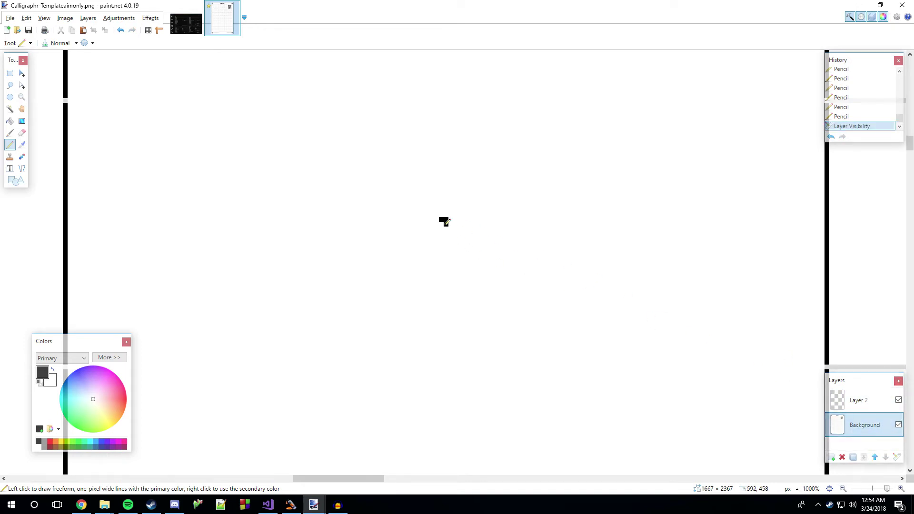
click(859, 400)
click(441, 224)
click(879, 430)
click(444, 222)
click(899, 400)
click(899, 400)
- Paste the eye icon on the Background layer and place it clear of the centre dot, towards the cell's upper-left
scroll(482, 313, down, 2)
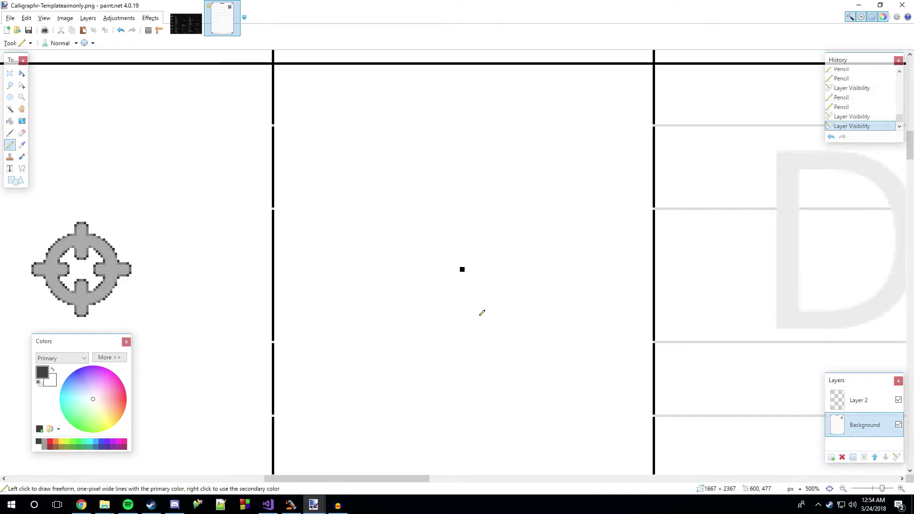
key(ctrl+v)
drag(126, 129, 492, 278)
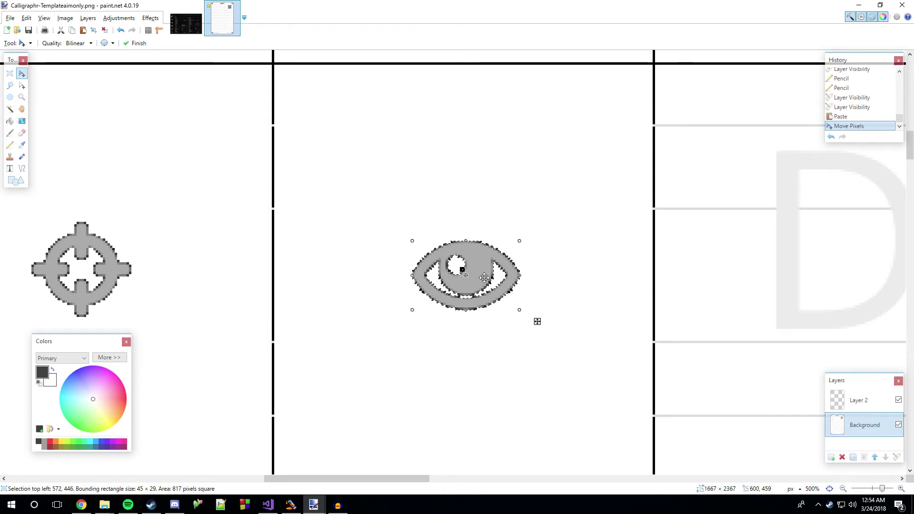
scroll(455, 347, up, 2)
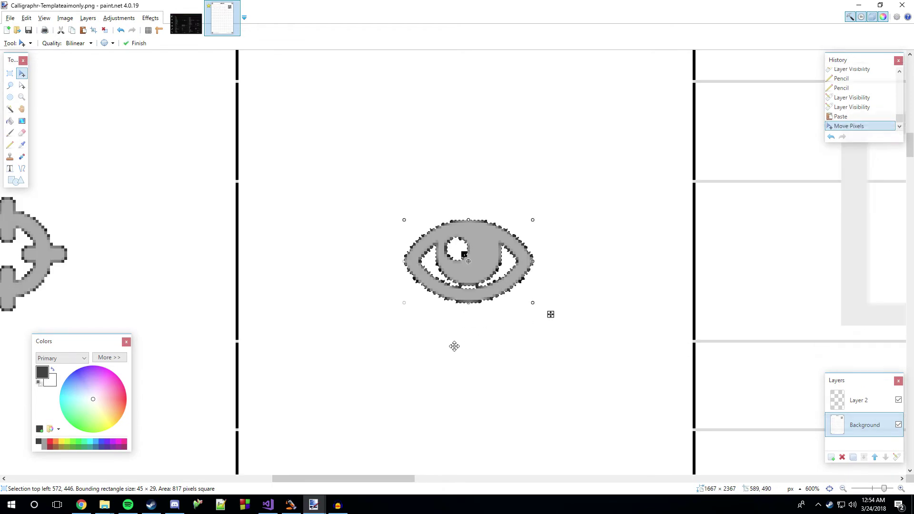
scroll(455, 347, up, 2)
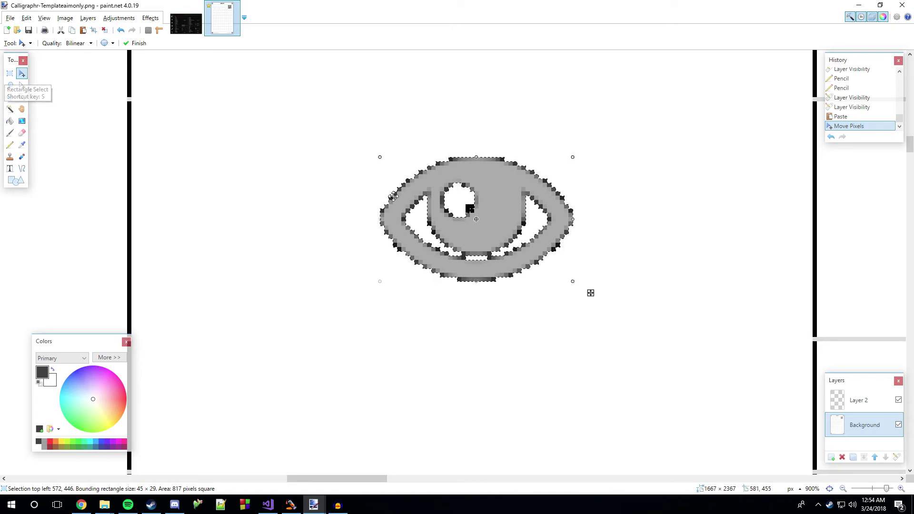
drag(505, 198, 370, 146)
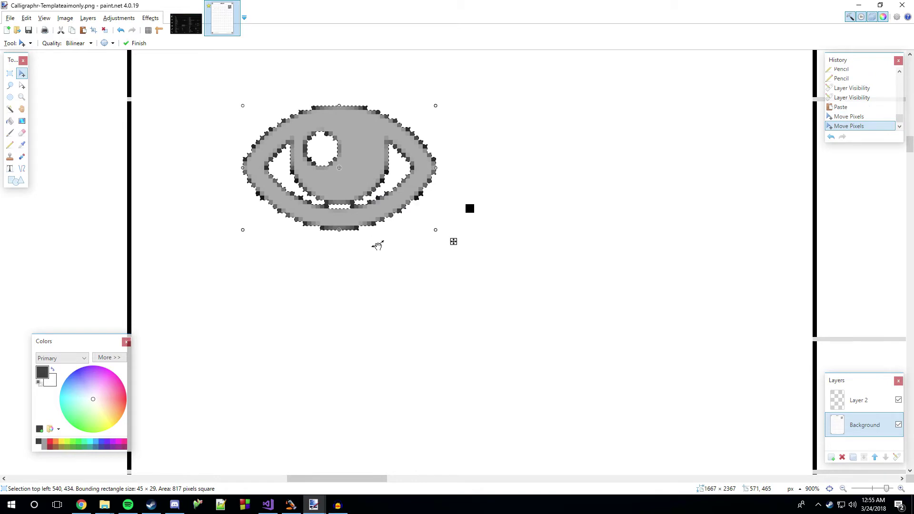
- Select the eye icon's full bounding rectangle, 45 × 29 pixels, to measure its size
click(10, 74)
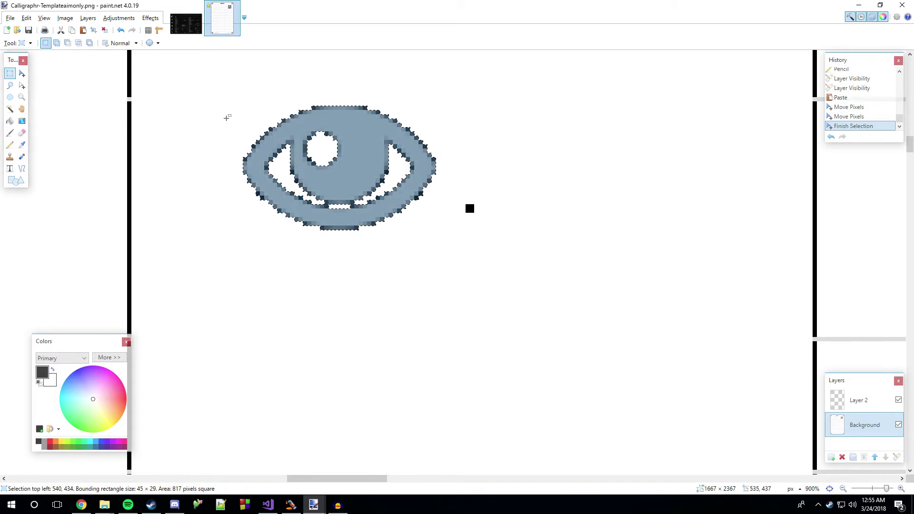
drag(239, 101, 420, 227)
drag(243, 106, 434, 228)
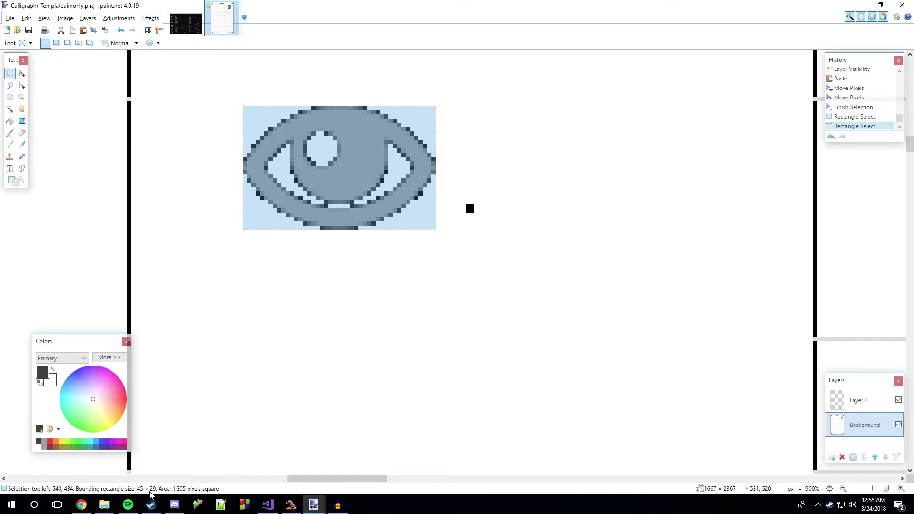
- Select the eye icon's upper-left 22 × 14 pixels to locate its centre, and draw a 2 × 2 pixel black dot there on Layer 2
drag(245, 105, 336, 165)
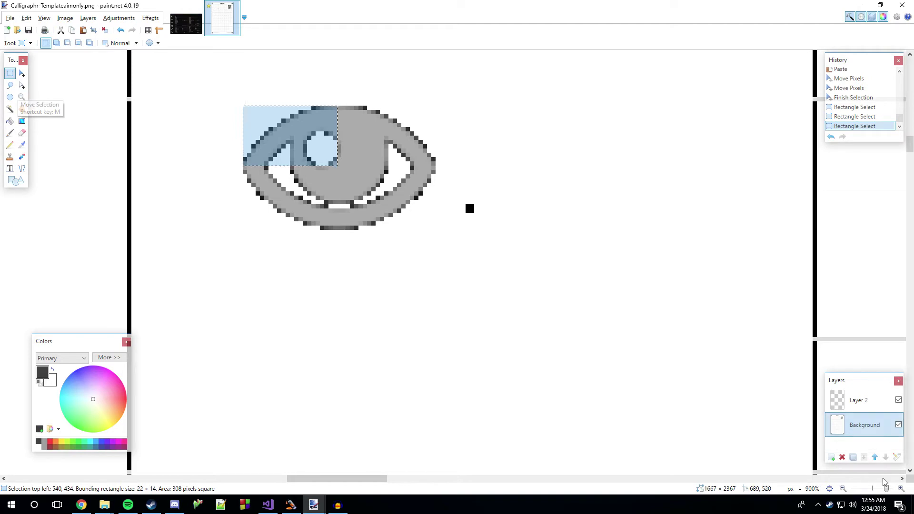
click(857, 410)
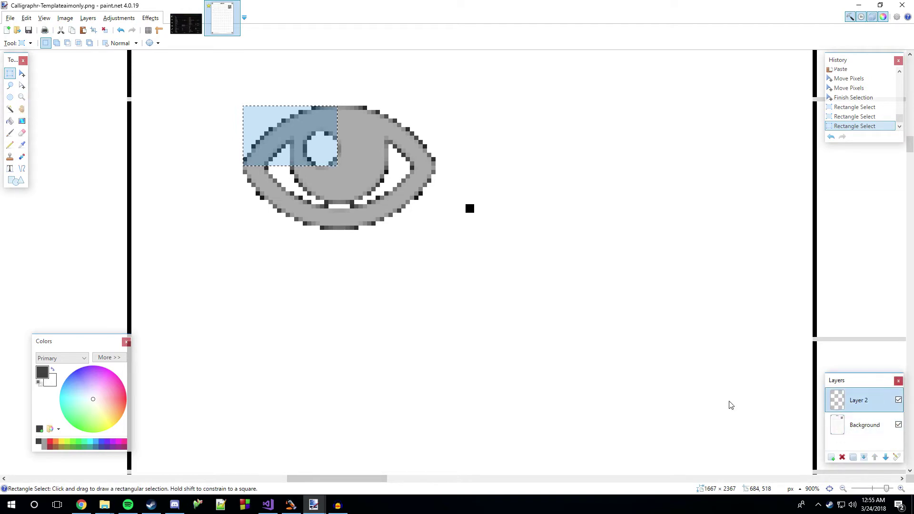
click(10, 144)
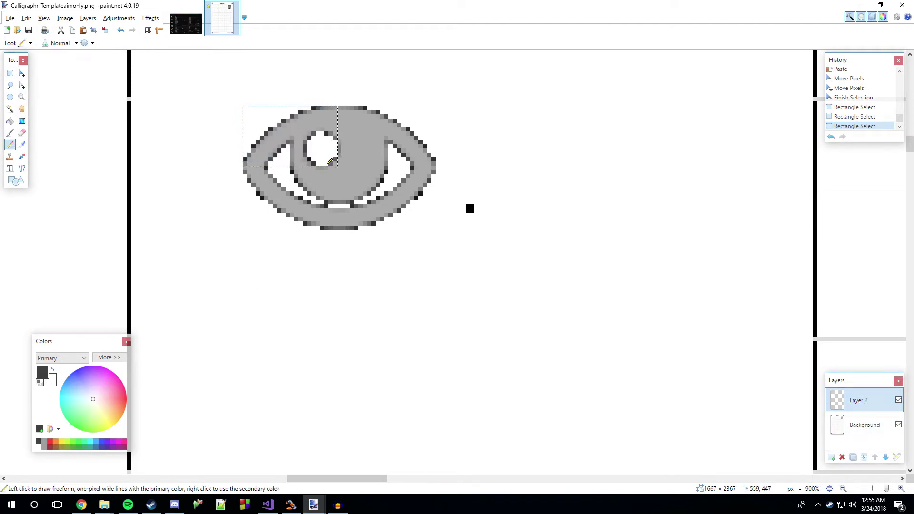
click(335, 163)
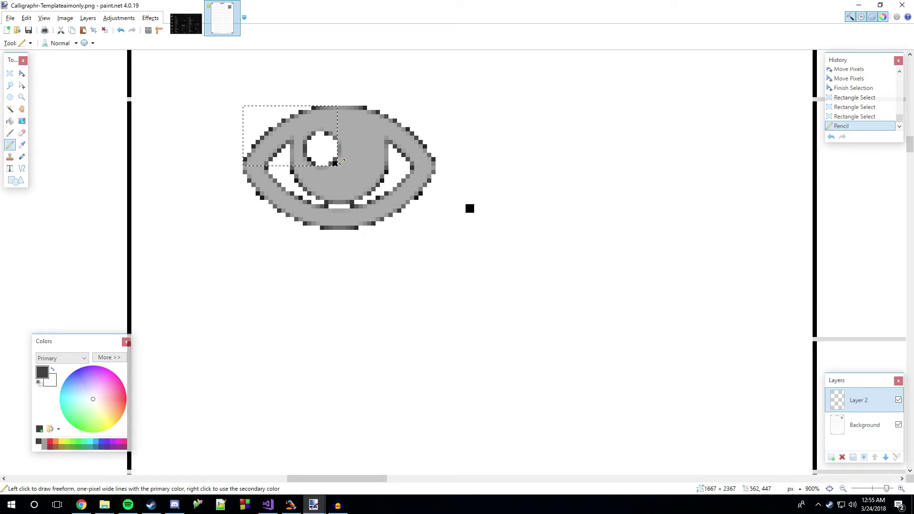
scroll(338, 179, up, 6)
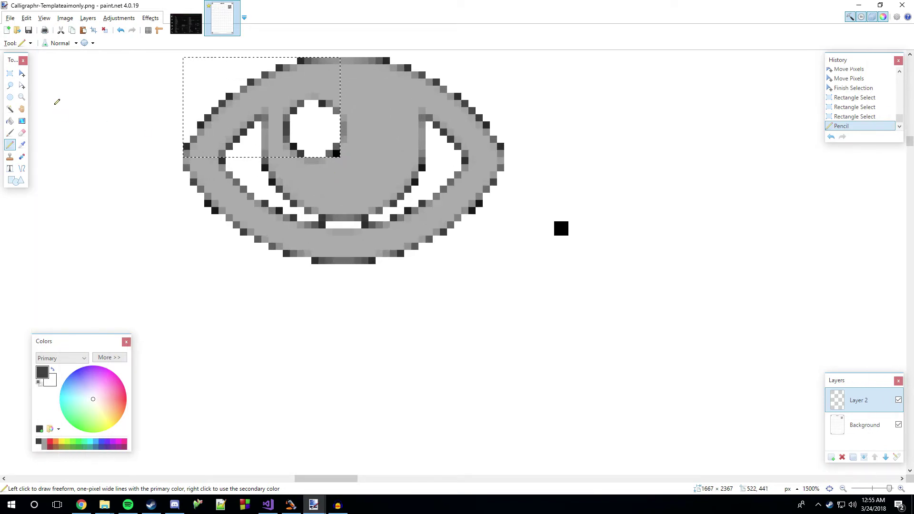
click(104, 30)
click(344, 154)
click(344, 159)
click(339, 160)
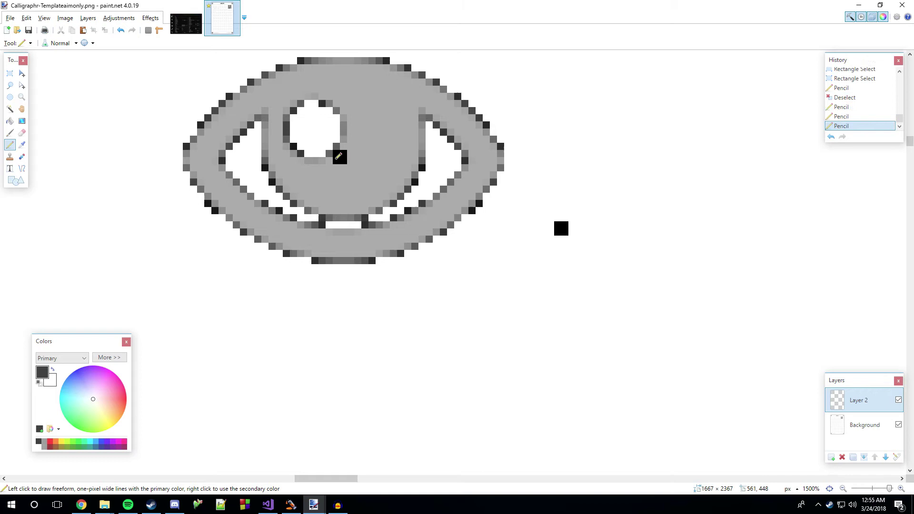
- Draw the eye's 2 × 2 pixel centre dot on the Background layer and paint over its Layer 2 copy in white
click(842, 432)
click(340, 150)
click(345, 151)
click(340, 159)
key(alt+Page_Up)
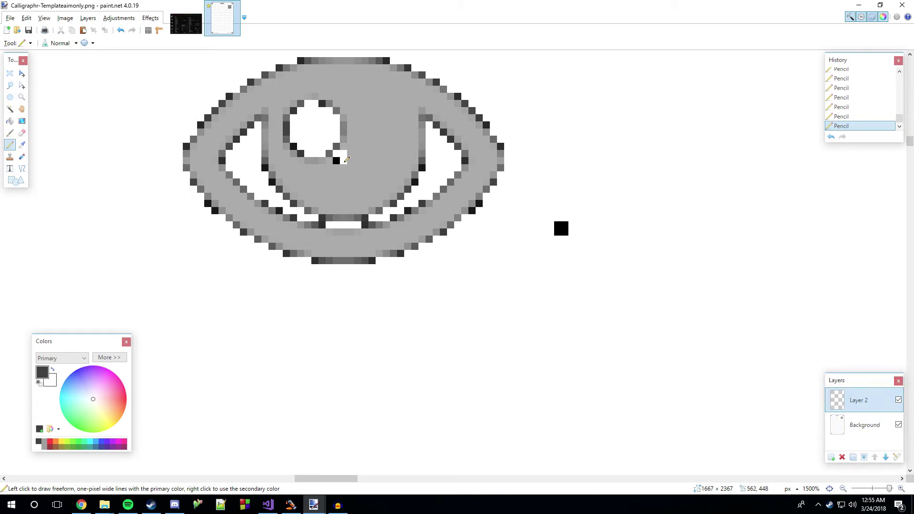
key(alt+Page_Down)
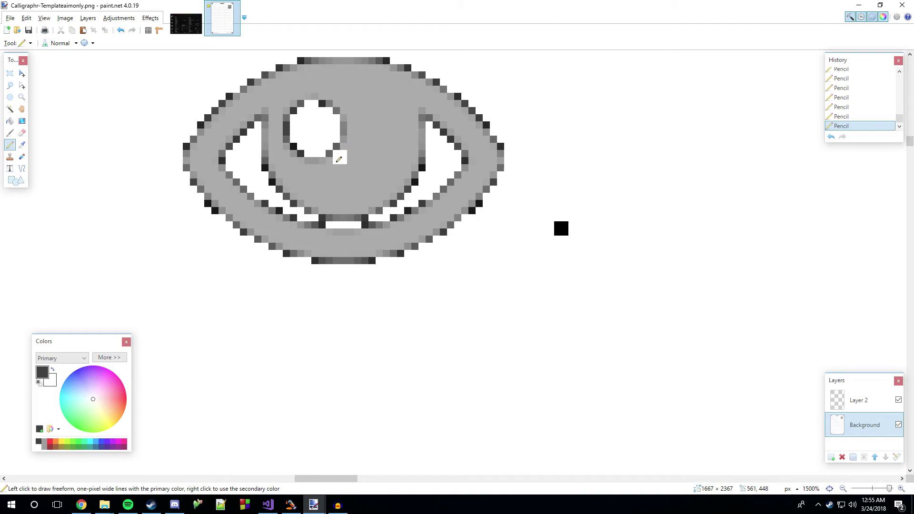
- Select the whole 45 × 29 pixel eye icon on the Background layer and move it so its centre dot lands on the cell's centre dot
click(10, 73)
scroll(229, 150, up, 2)
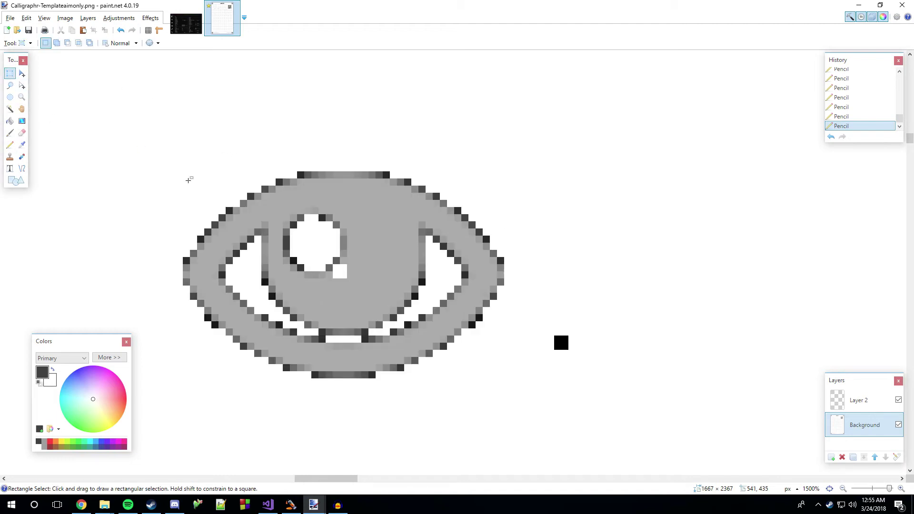
drag(185, 176, 501, 375)
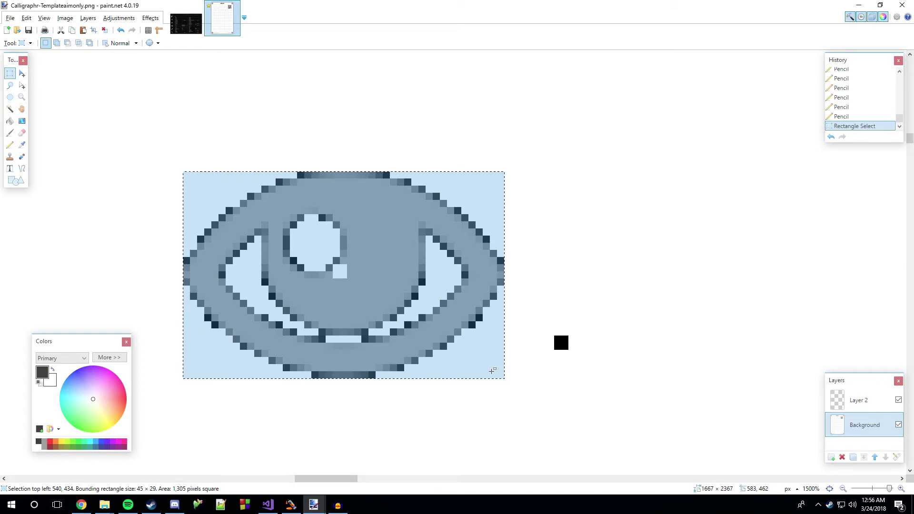
scroll(493, 371, down, 1)
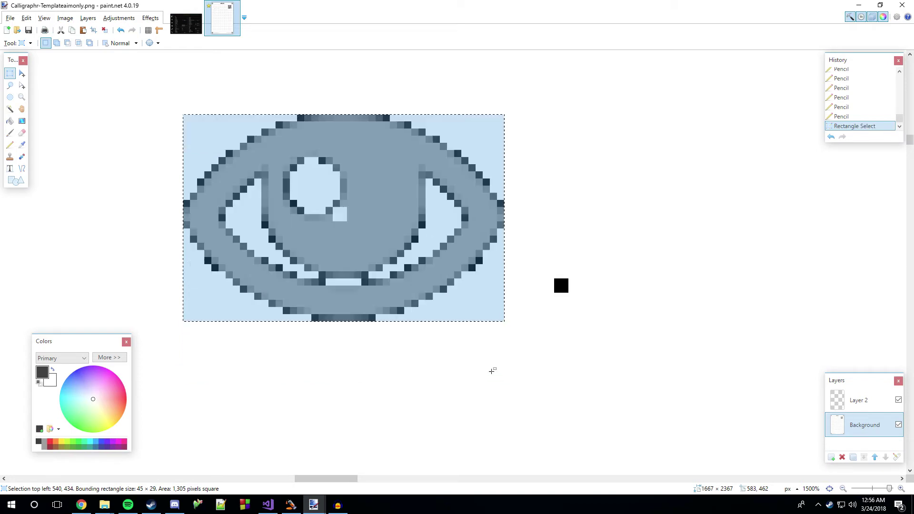
click(22, 73)
drag(390, 191, 604, 261)
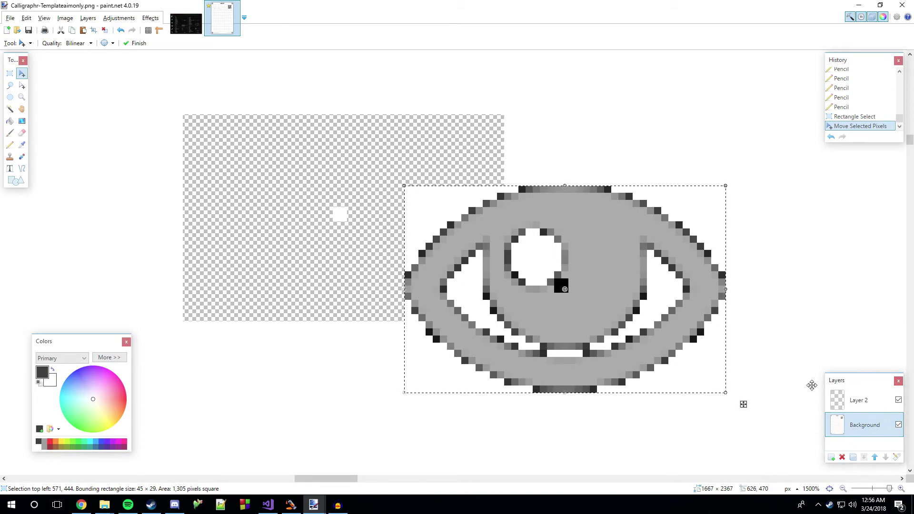
- Erase the cell's centre dot from Layer 2 at the middle of the moved eye icon
click(859, 400)
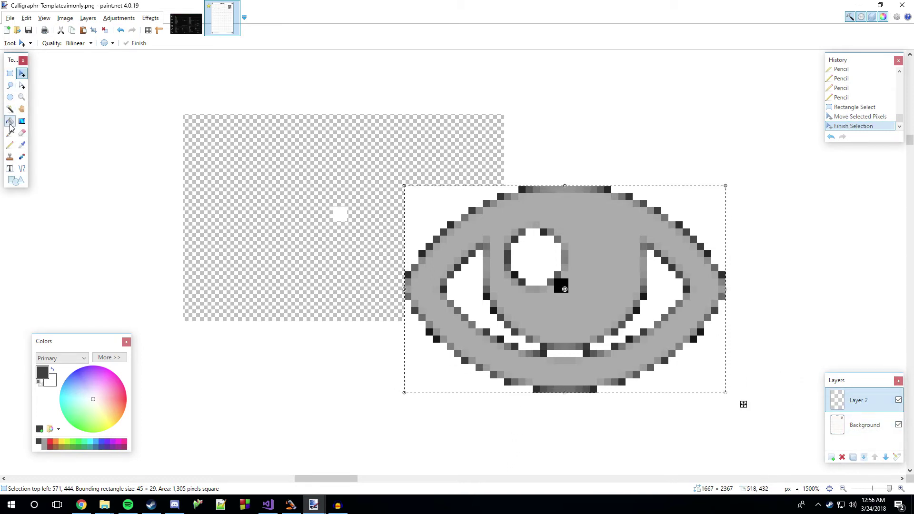
click(9, 144)
click(21, 133)
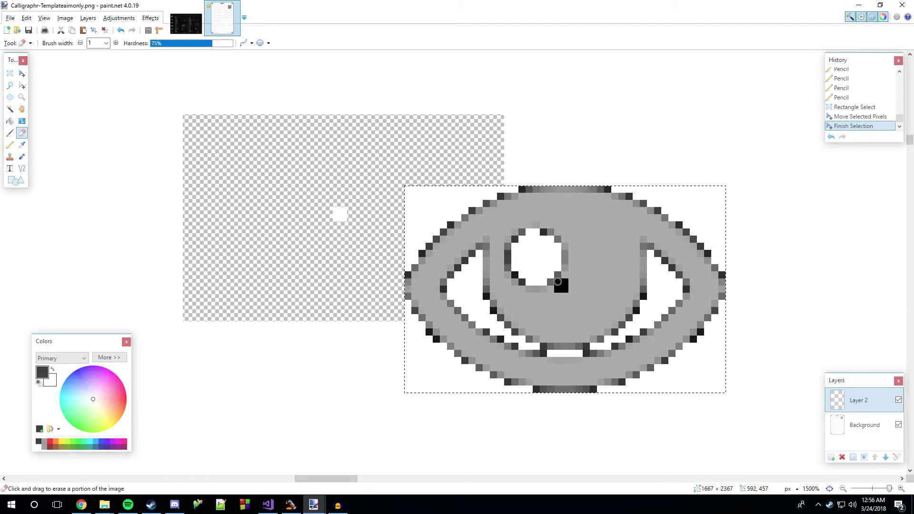
click(560, 289)
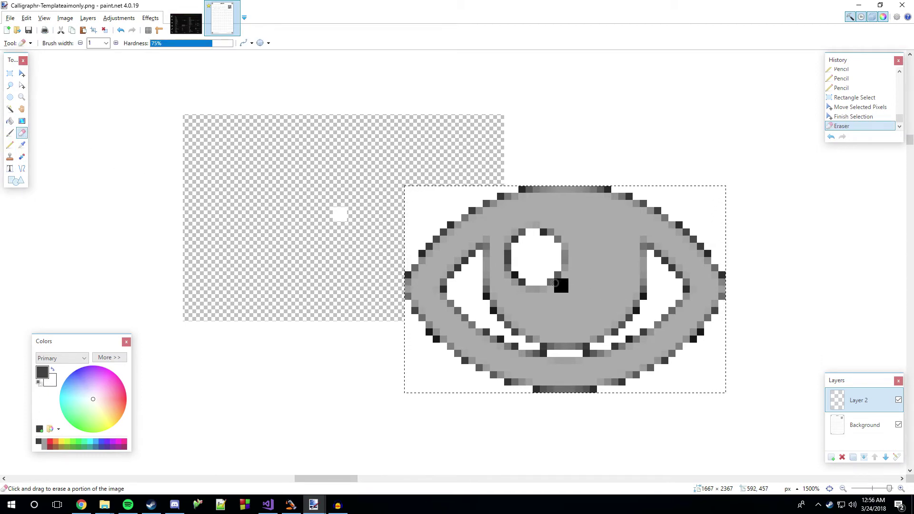
click(556, 283)
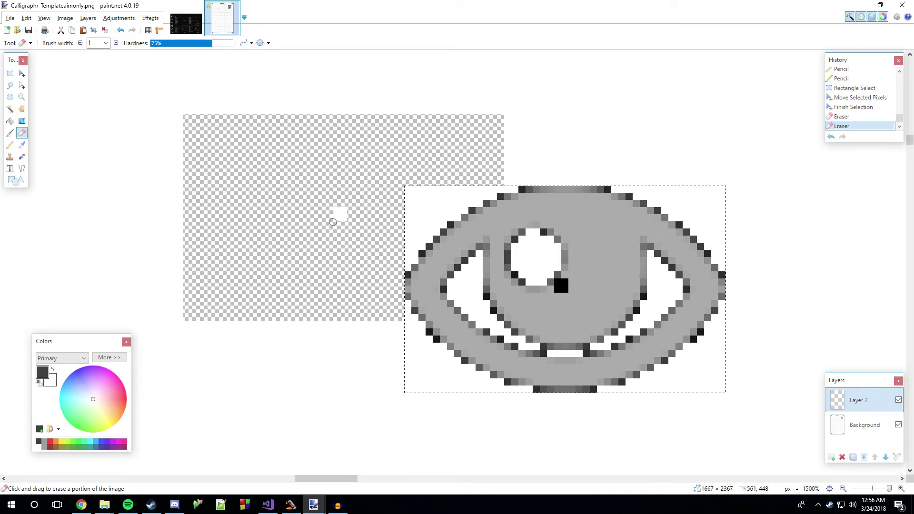
- Sample the eye icon's grey and paint over the black centre dot on the Background layer
click(840, 425)
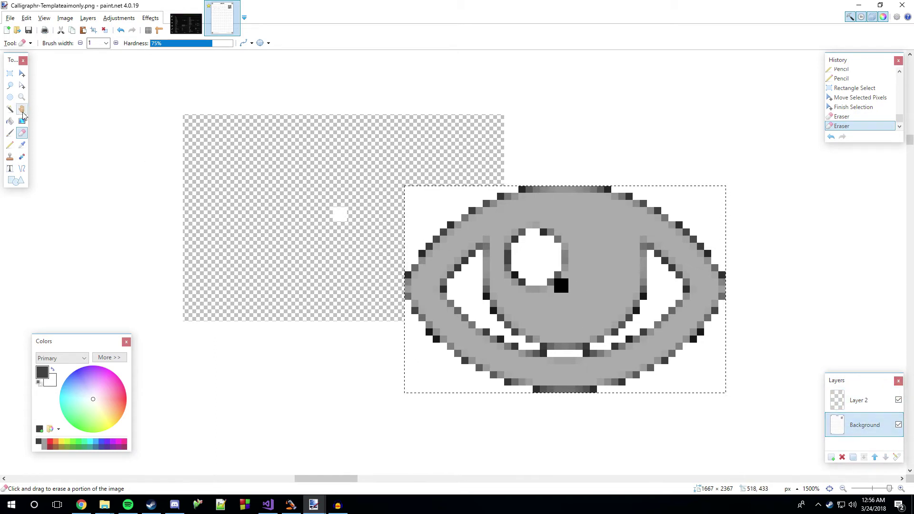
click(22, 147)
click(599, 266)
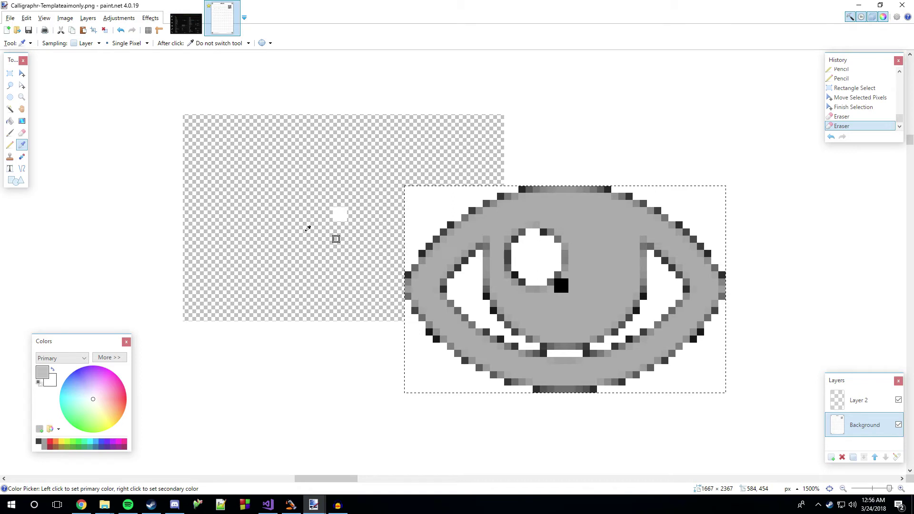
click(9, 145)
click(560, 286)
scroll(571, 292, up, 3)
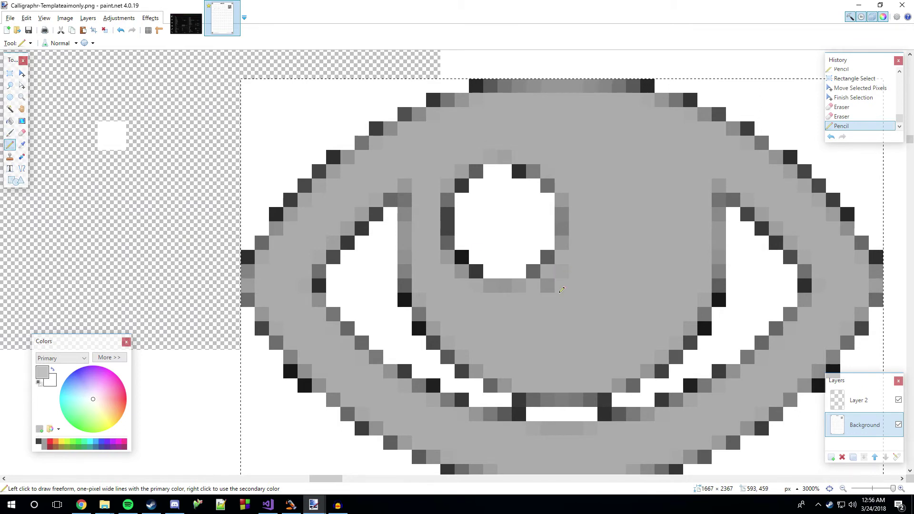
- Deselect the eye icon, try to flood-fill the transparent area left behind with white, and undo the fill
scroll(558, 272, down, 4)
scroll(300, 255, down, 1)
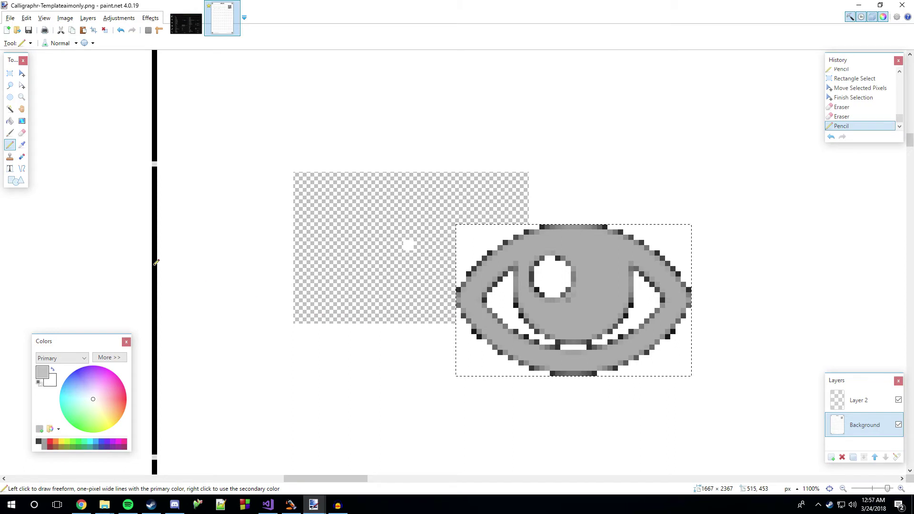
click(105, 30)
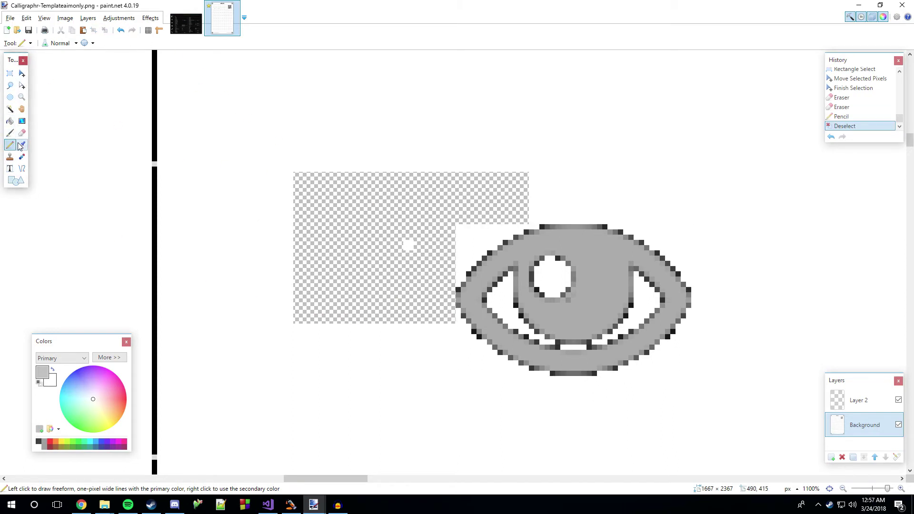
click(10, 121)
click(353, 226)
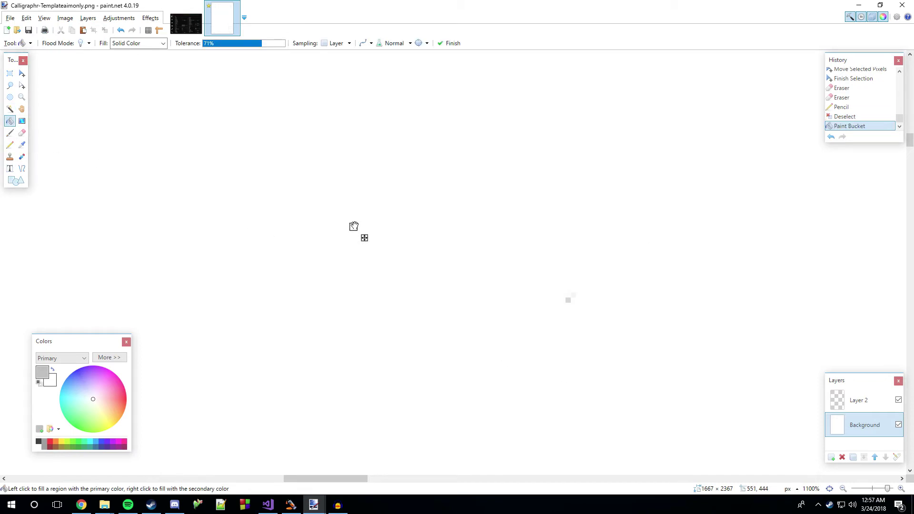
key(ctrl+z)
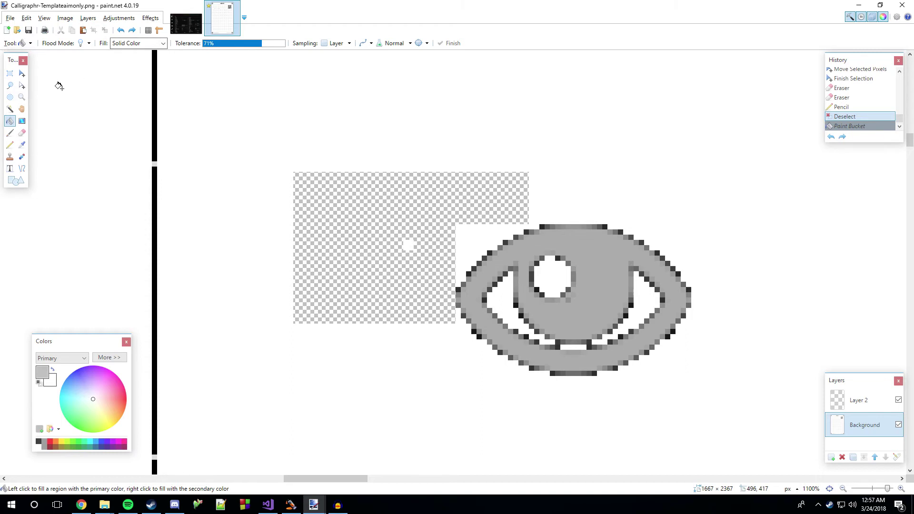
- Fill the transparent area beside and above the eye icon with white, using two rectangular selections to limit each fill
click(10, 73)
drag(295, 174, 453, 323)
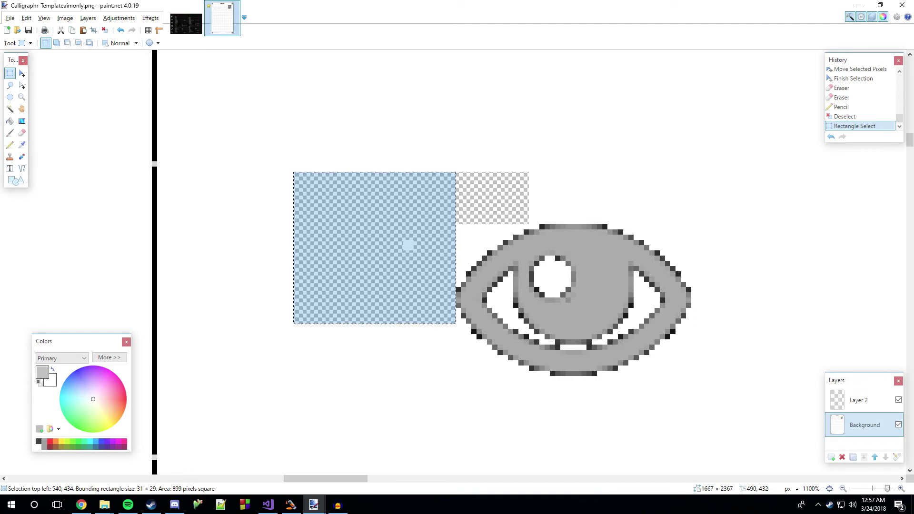
click(10, 121)
click(322, 251)
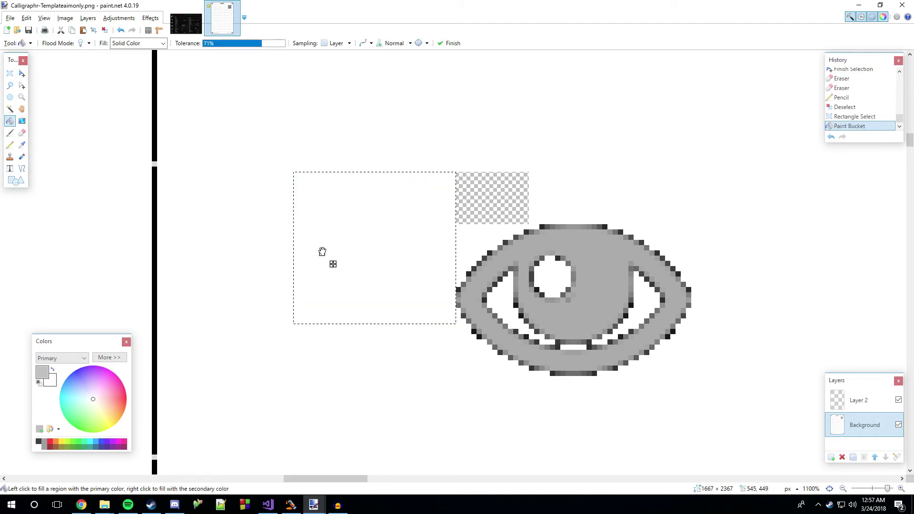
click(10, 73)
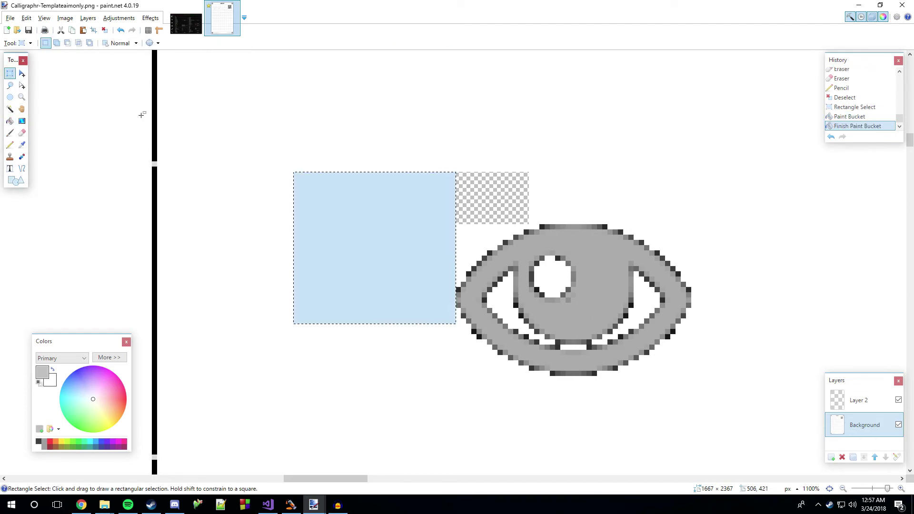
drag(456, 172, 529, 224)
click(10, 121)
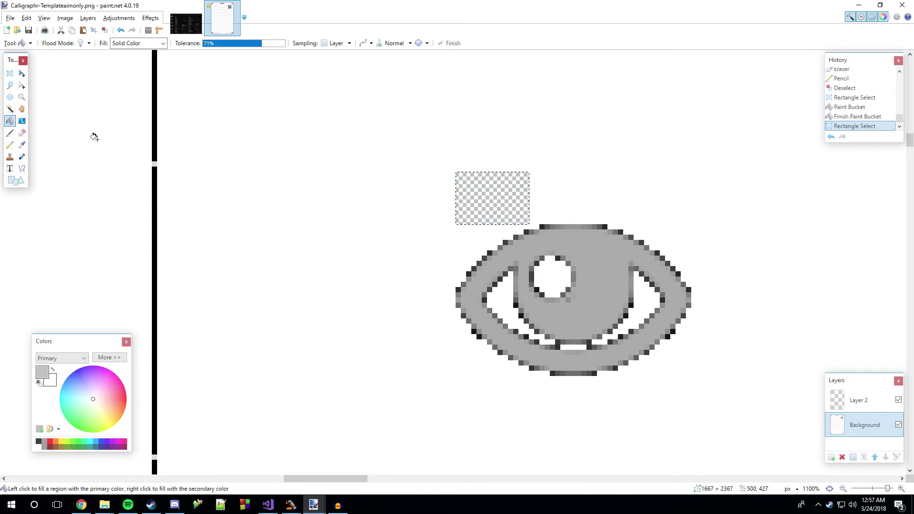
click(474, 200)
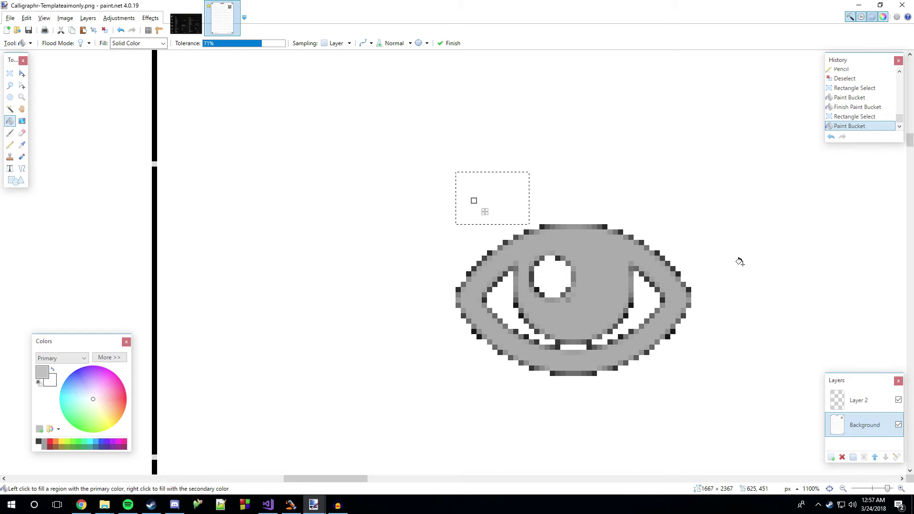
- Examine the placement of the head, crosshair and eye icons in cells A, B and C
scroll(739, 261, down, 4)
scroll(735, 281, down, 2)
drag(329, 479, 369, 472)
scroll(402, 363, down, 3)
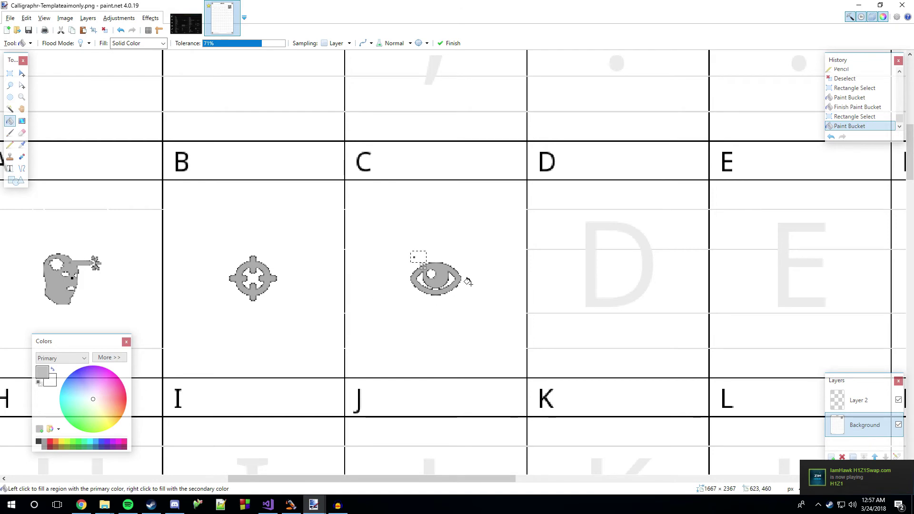
drag(418, 478, 356, 487)
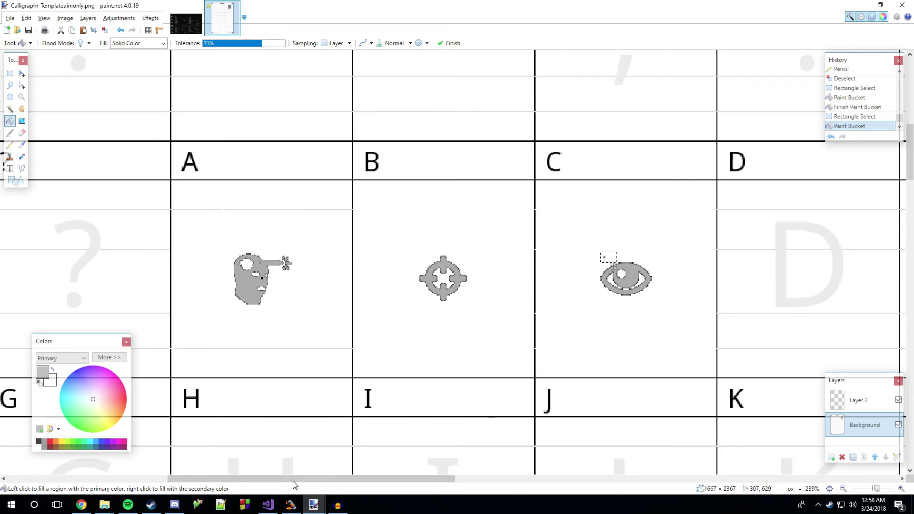
drag(300, 478, 375, 478)
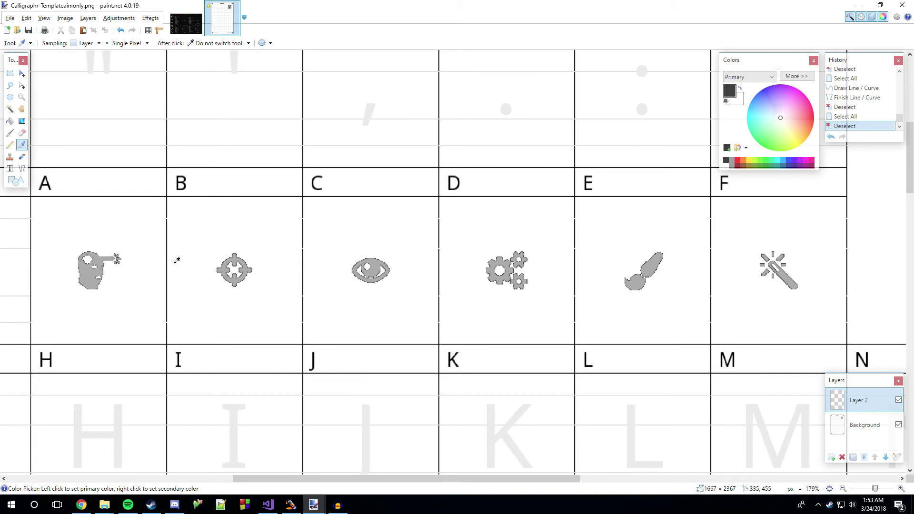
- Switch to the source menu image and examine its column of menu icons
click(176, 28)
scroll(370, 325, down, 3)
scroll(370, 325, down, 2)
scroll(371, 325, up, 5)
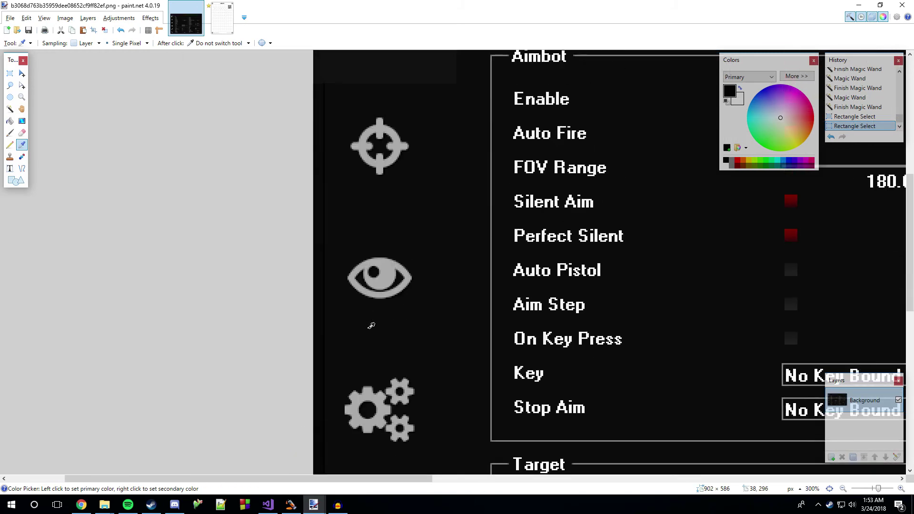
scroll(371, 325, down, 3)
- Save the template image as the PNG file Calligraphr-Templateaimonly, replacing the existing file with automatic bit depth and flattening the layers
click(222, 19)
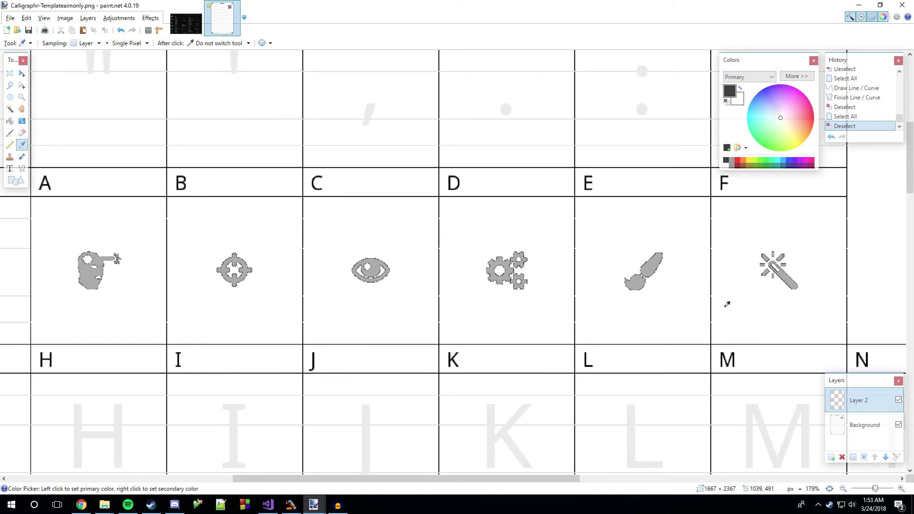
click(10, 18)
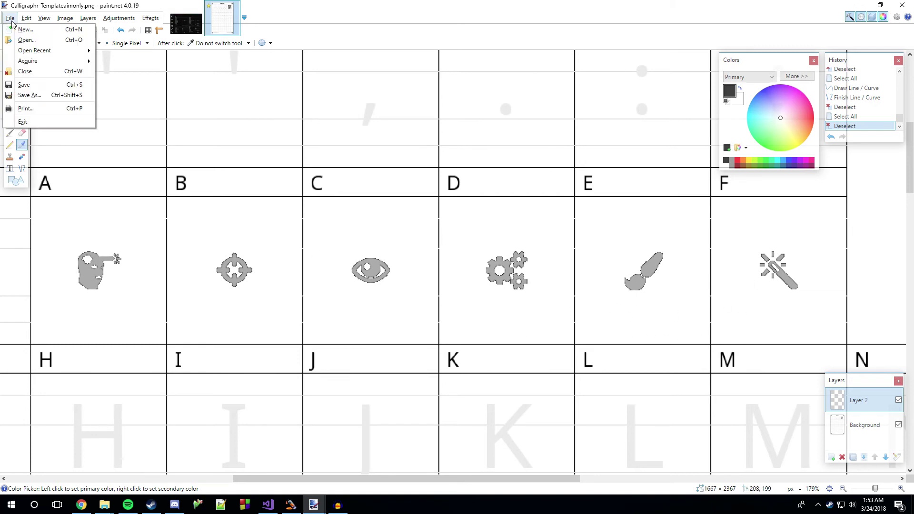
click(30, 96)
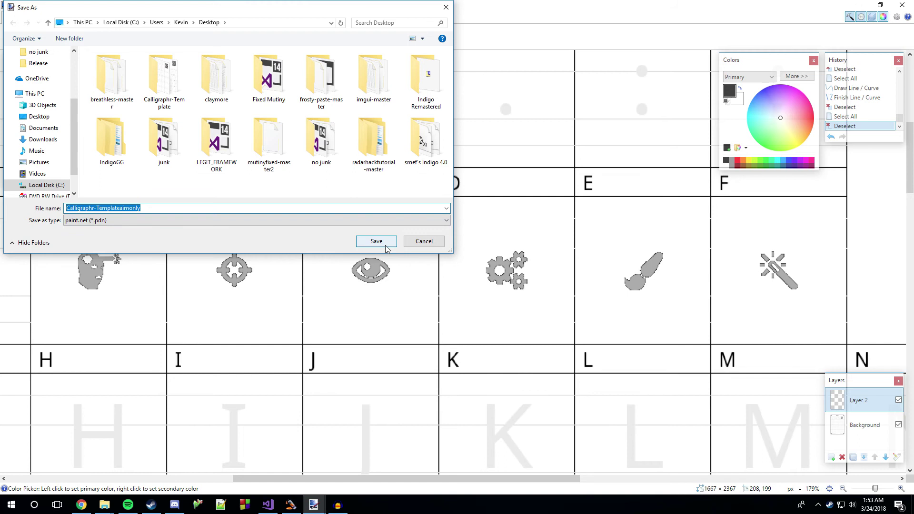
click(105, 221)
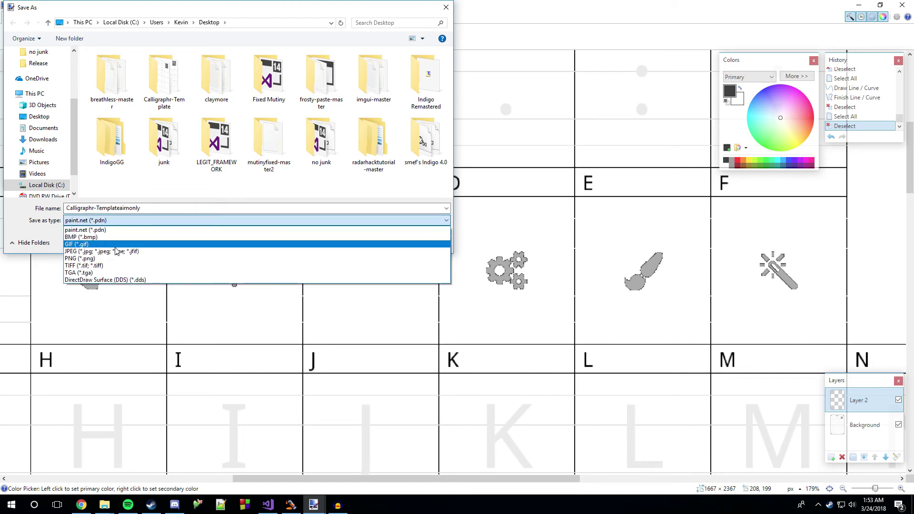
click(111, 261)
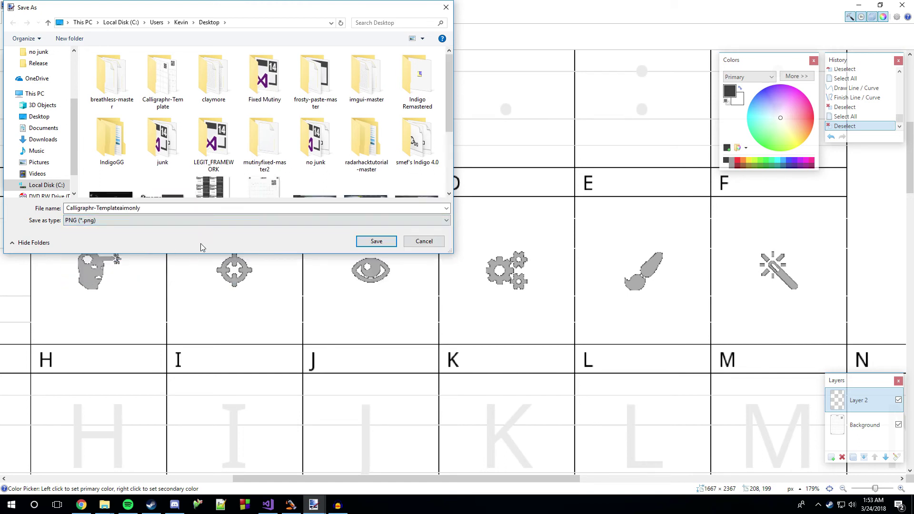
click(376, 247)
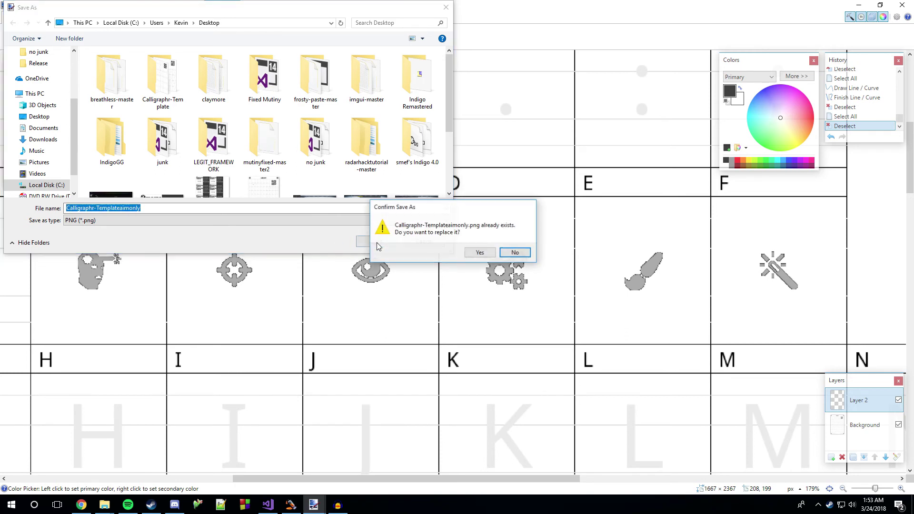
click(477, 253)
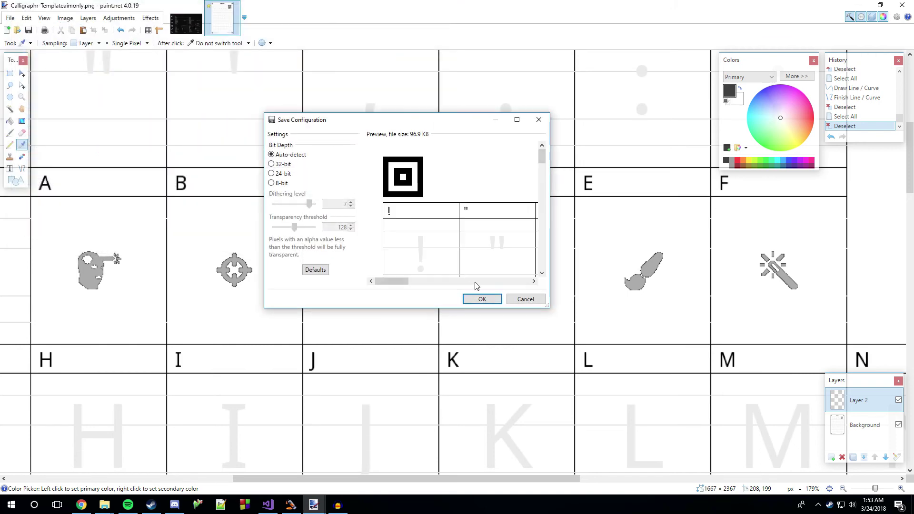
click(479, 301)
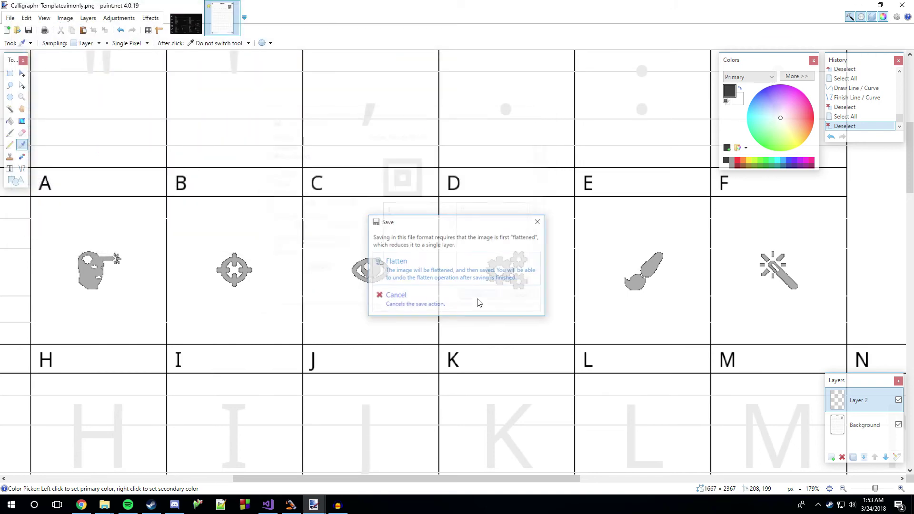
click(437, 276)
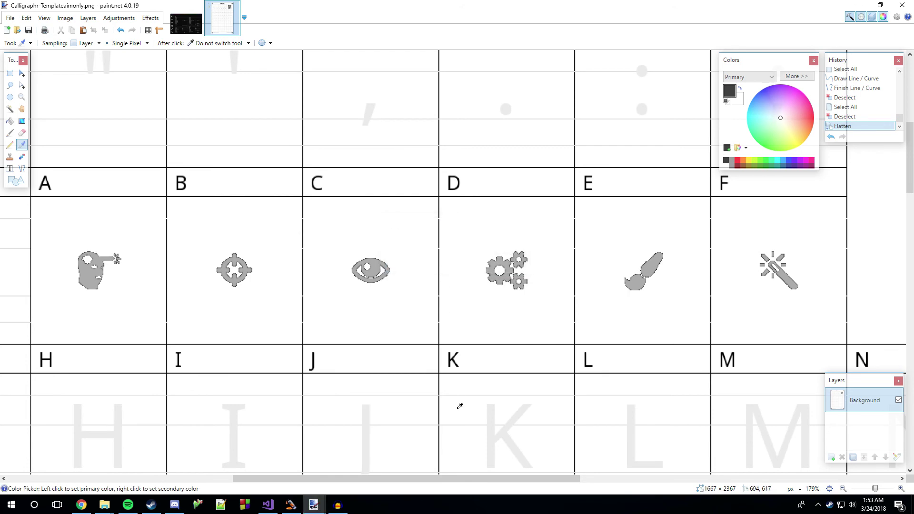
- Switch to Chrome, close the YouTube video page, and open the template upload dialog in Calligraphr's font area
click(81, 504)
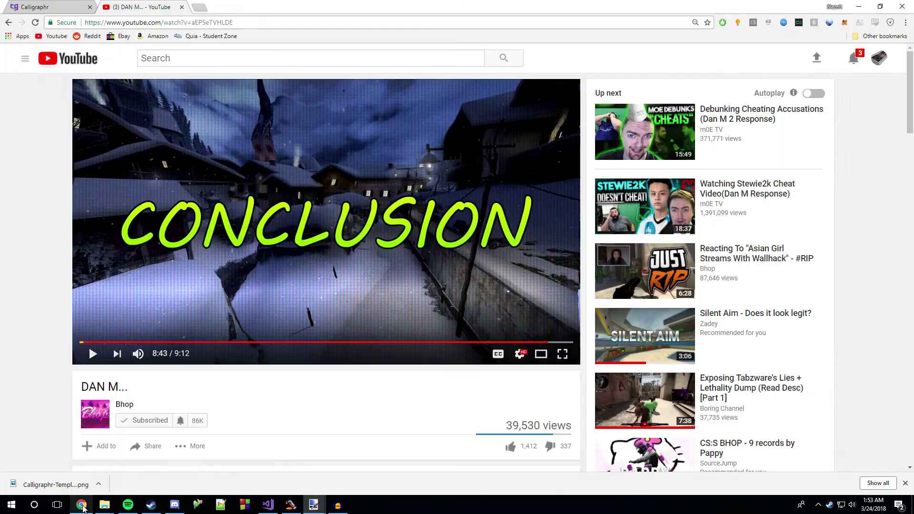
click(182, 7)
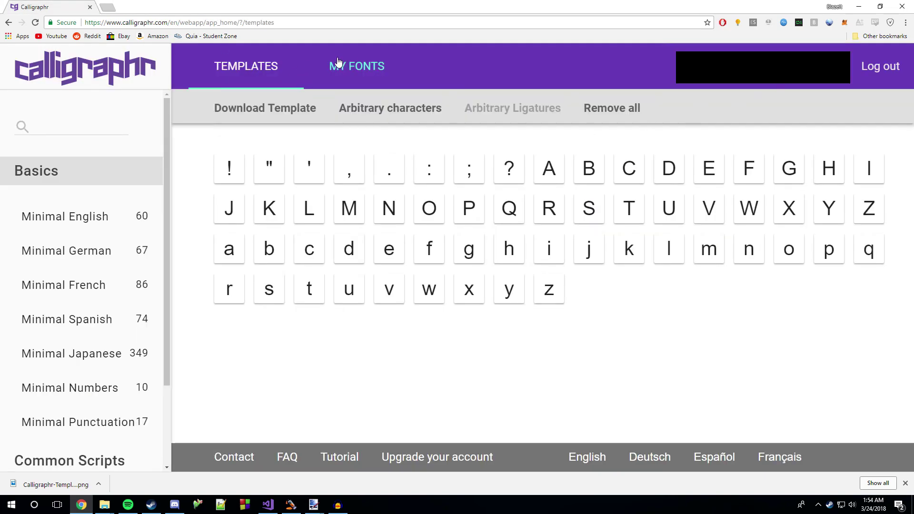
click(351, 66)
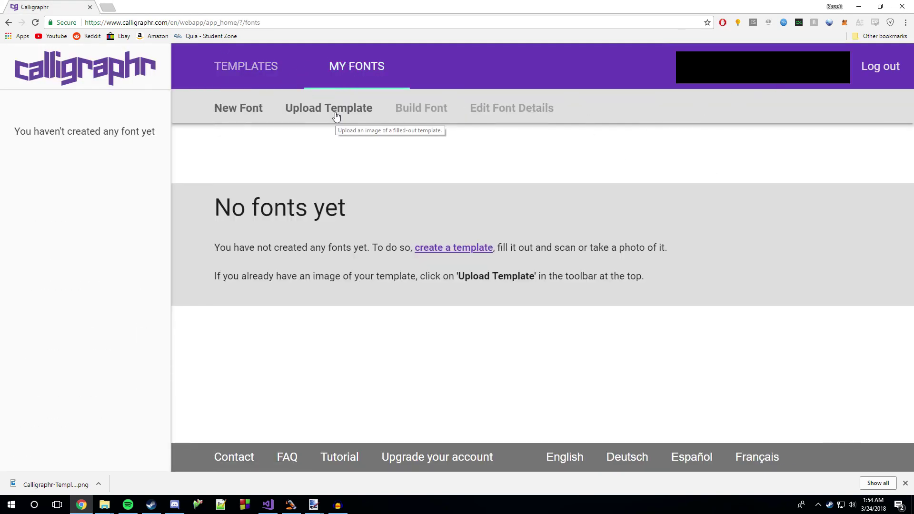
click(337, 114)
- Upload Calligraphr-Templateaimonly.png from the Desktop as the filled-out template and add its characters to the font
click(408, 239)
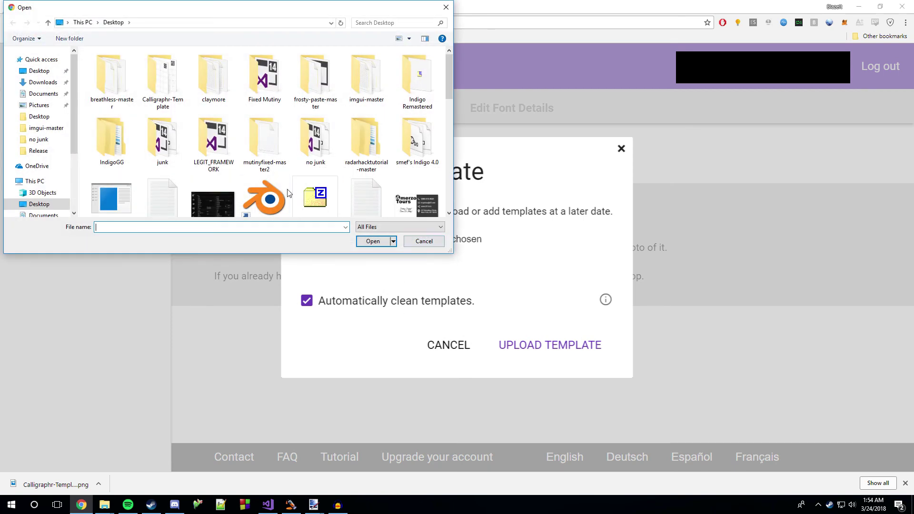
click(408, 245)
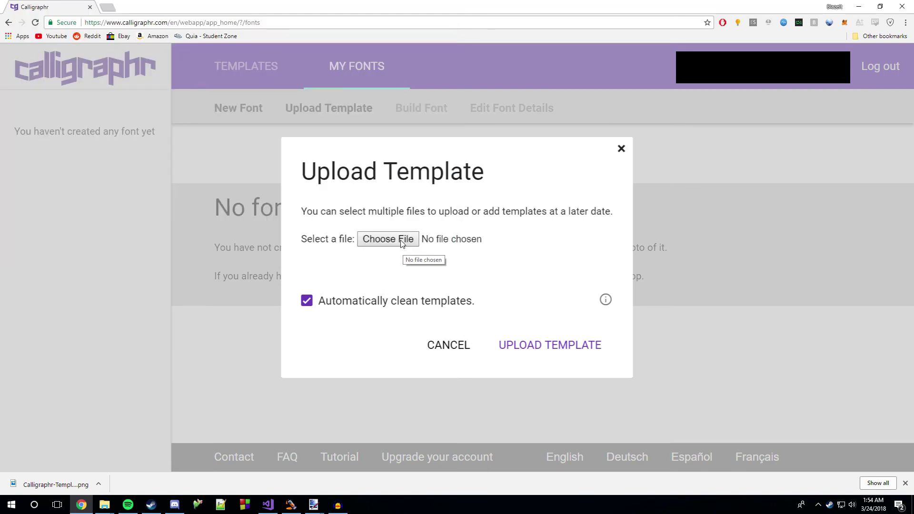
click(406, 240)
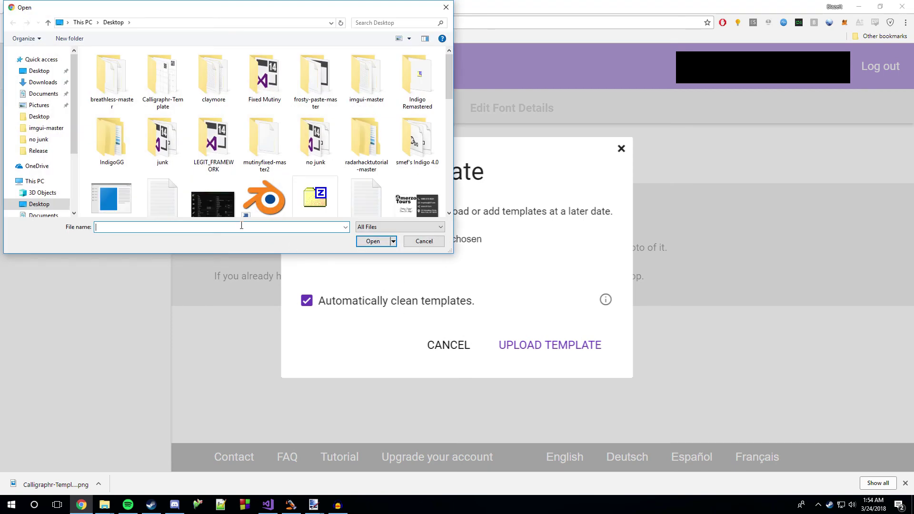
text(im)
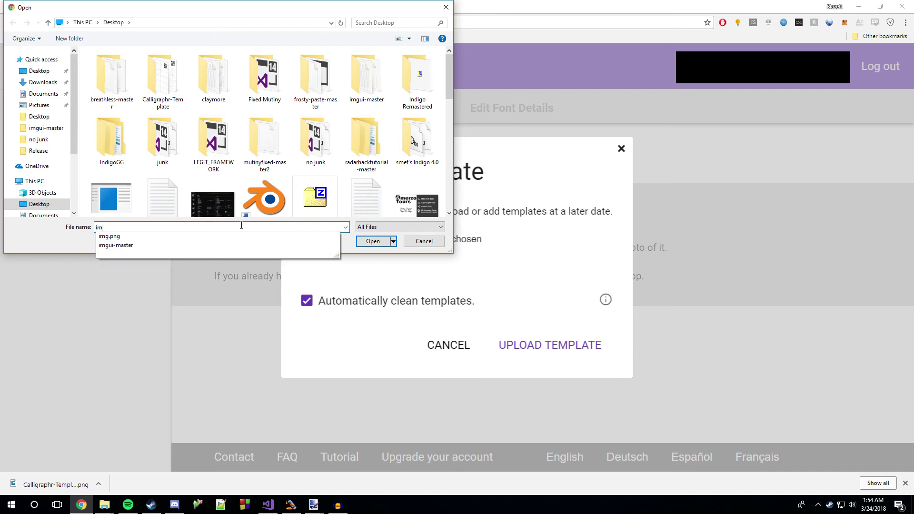
key(BackSpace)
key(BackSpace)
text(cal)
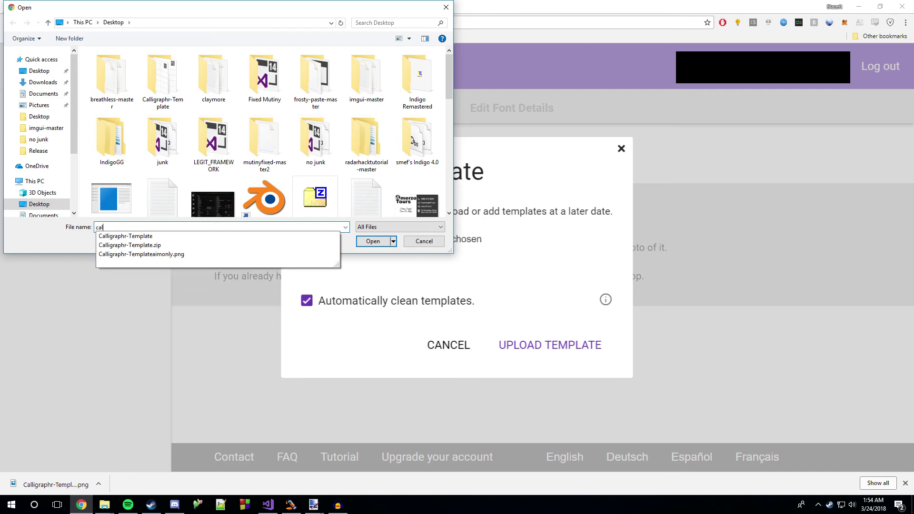
click(374, 242)
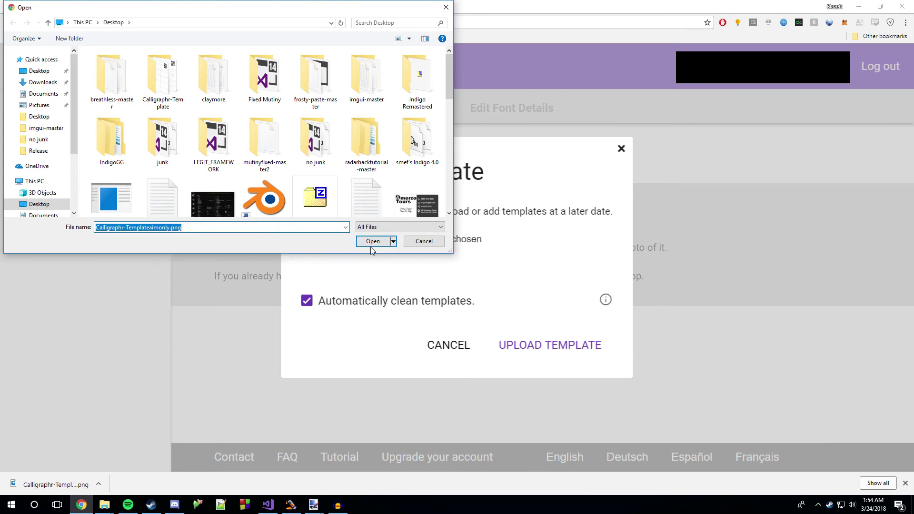
click(529, 349)
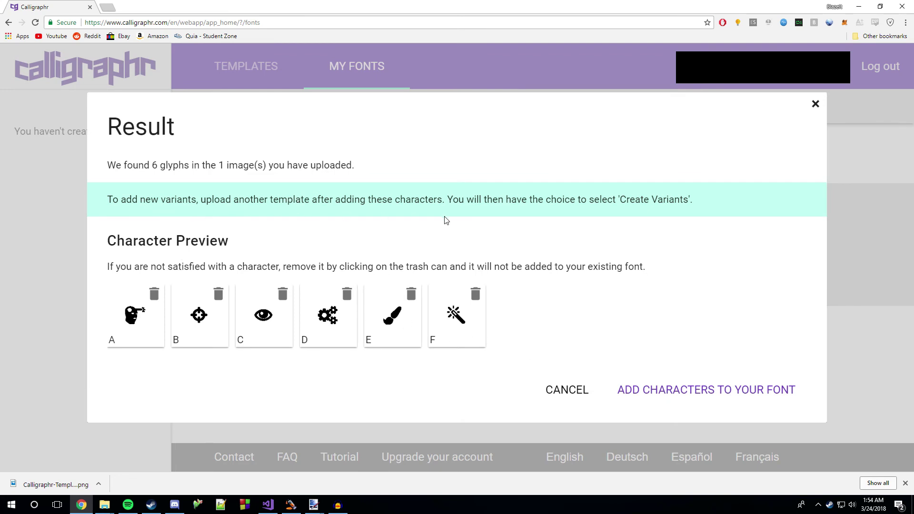
click(679, 386)
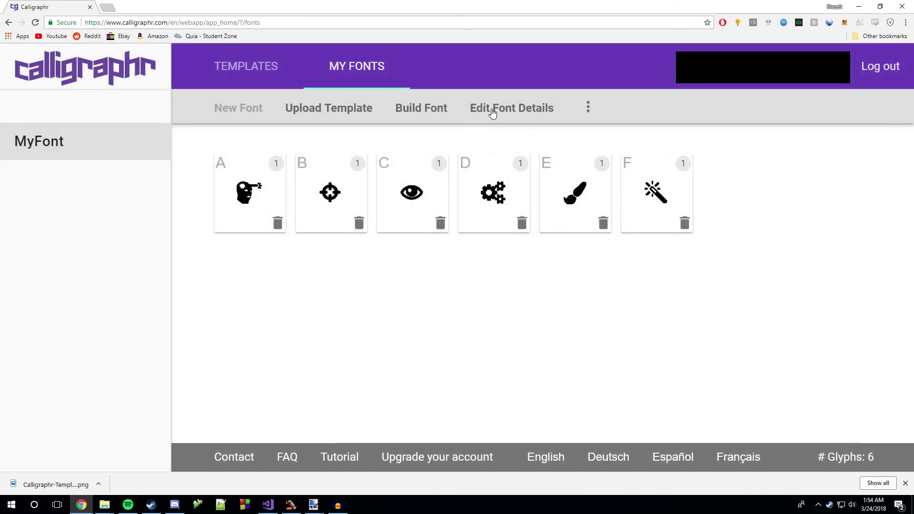
- Build the font under the name CSGOHackFont
click(409, 112)
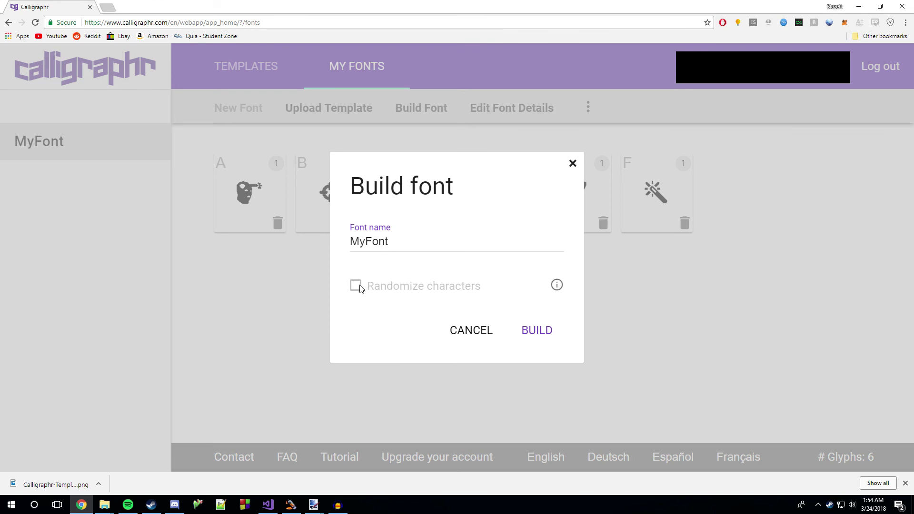
click(388, 242)
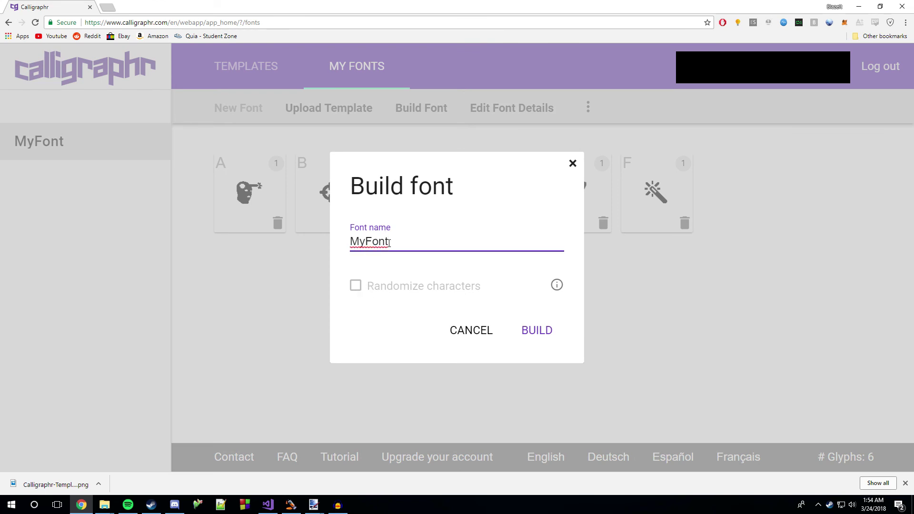
double_click(389, 243)
text(CSGOHack)
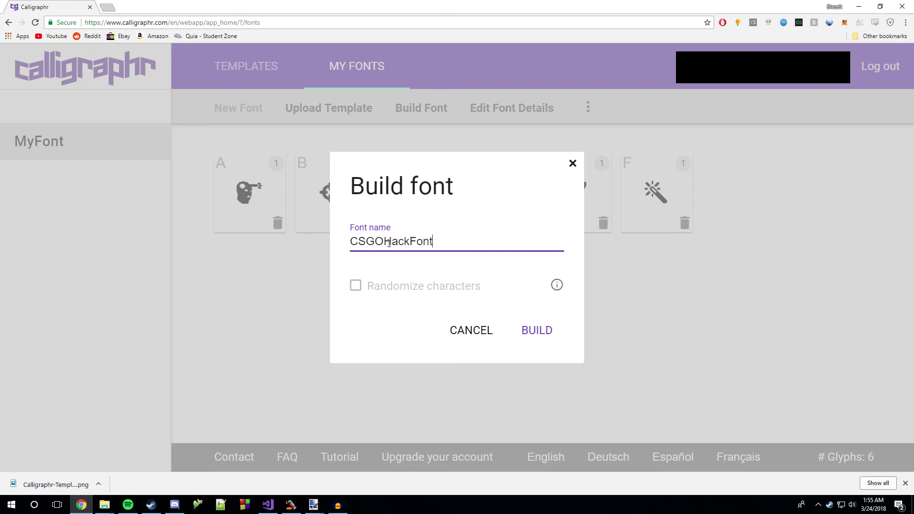
text(Font)
click(531, 330)
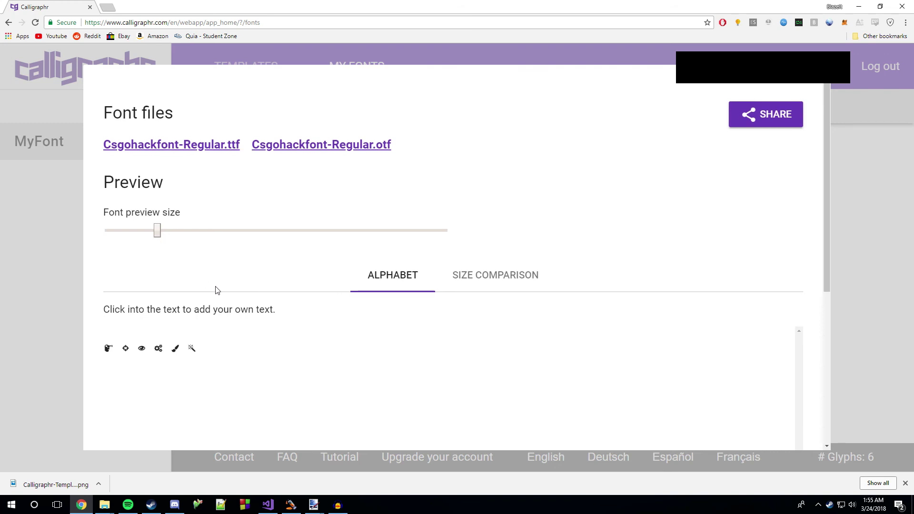
- Enlarge the built font's preview to examine the icon characters at a bigger size
scroll(217, 290, down, 4)
scroll(210, 279, up, 2)
drag(156, 135, 464, 183)
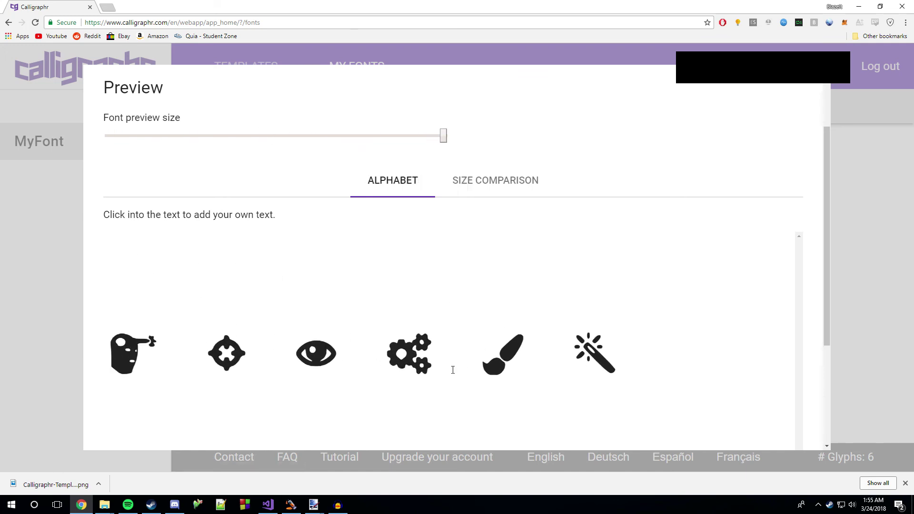
drag(445, 135, 381, 179)
scroll(595, 221, up, 2)
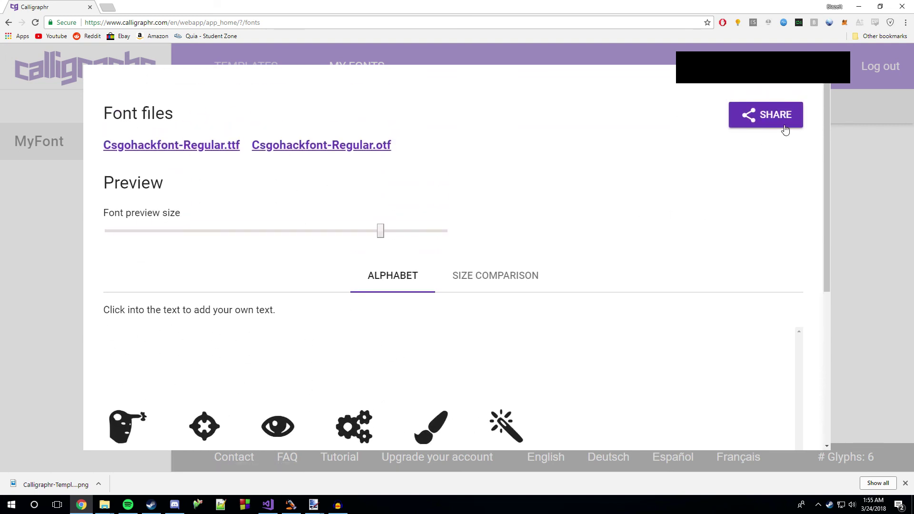
- Download Csgohackfont-Regular.ttf, install the font in Windows, and close the font viewer
click(224, 152)
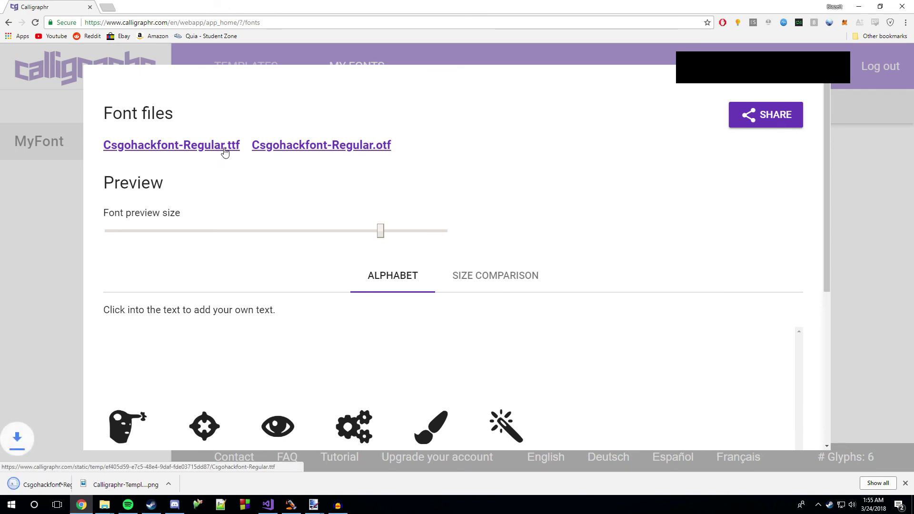
click(67, 488)
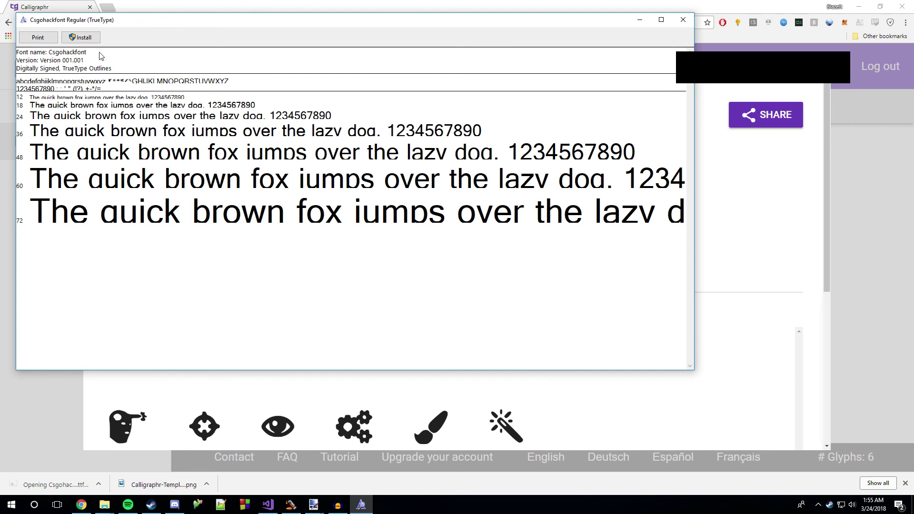
click(81, 38)
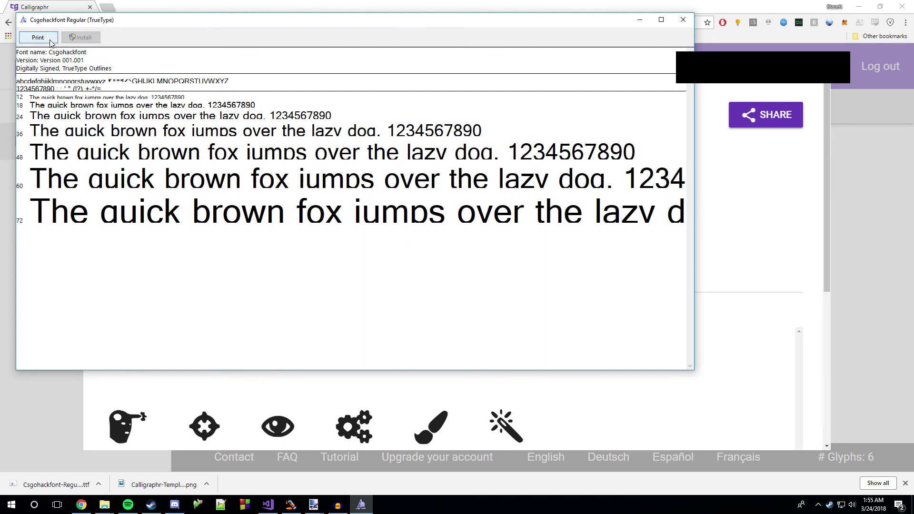
click(683, 21)
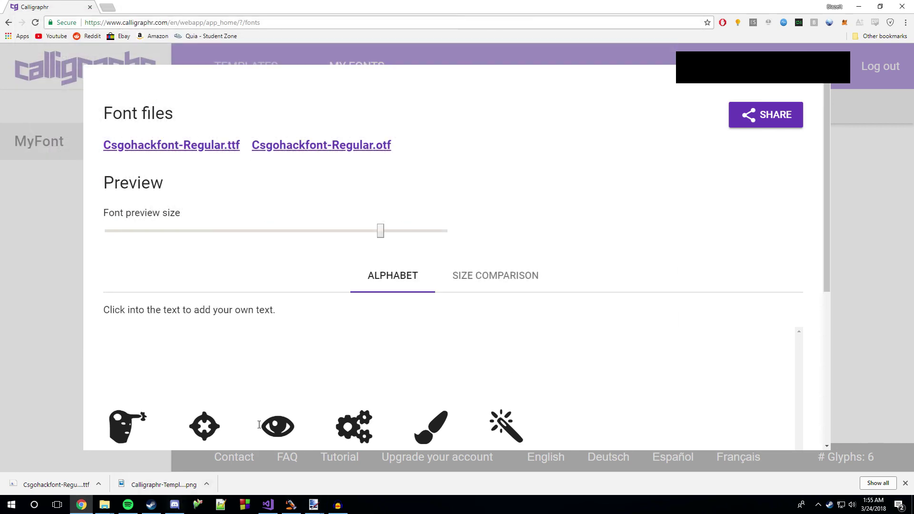
- Return to paint.net, start a text object in the apostrophe cell above cell B, and set its font to Csgohackfont
right_click(376, 512)
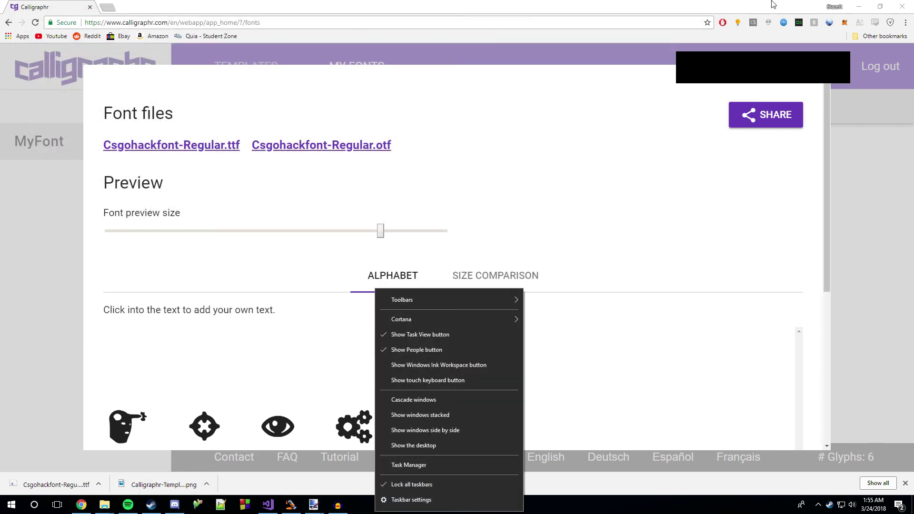
click(867, 228)
click(858, 7)
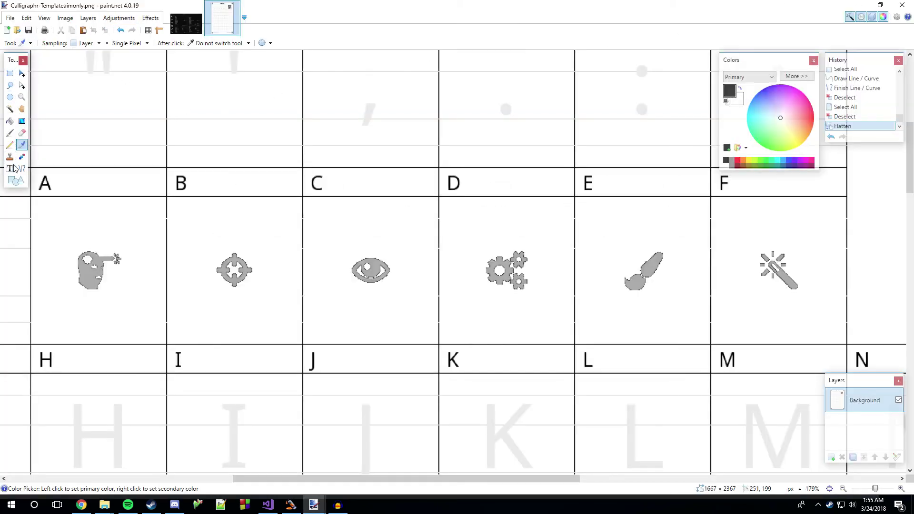
click(273, 121)
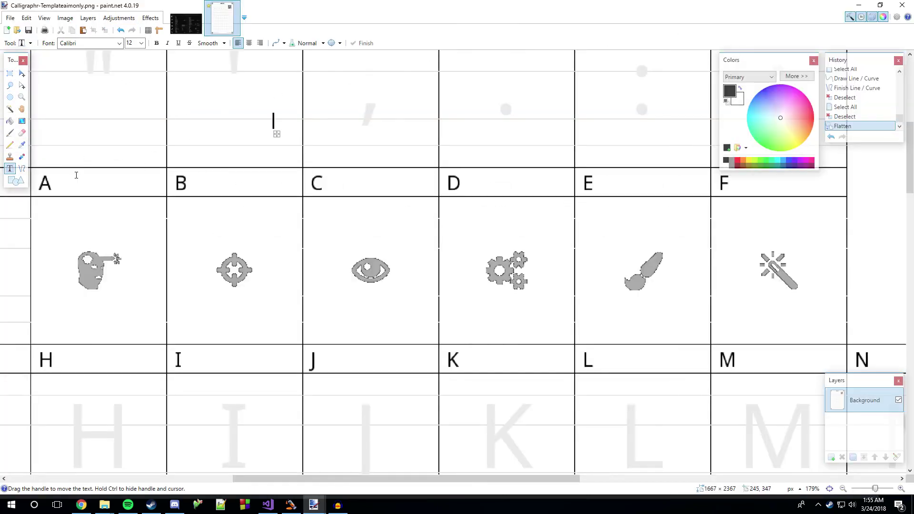
click(119, 43)
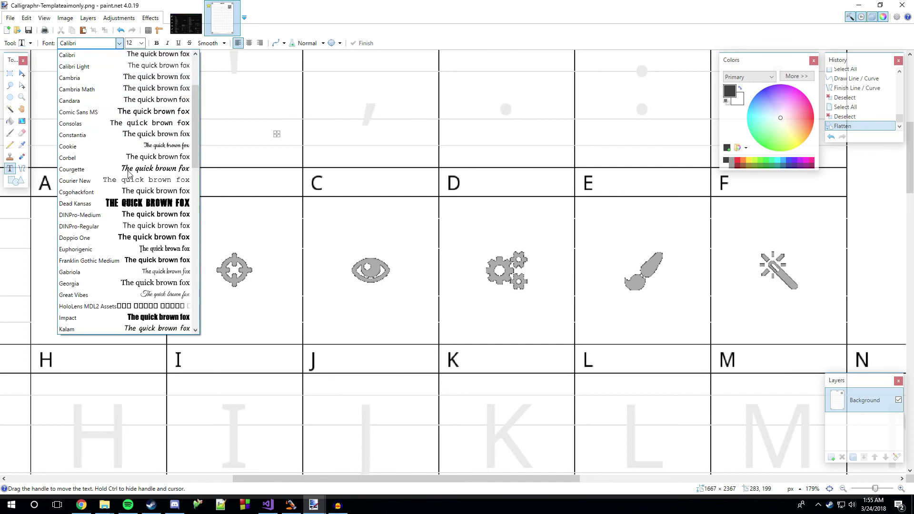
click(99, 193)
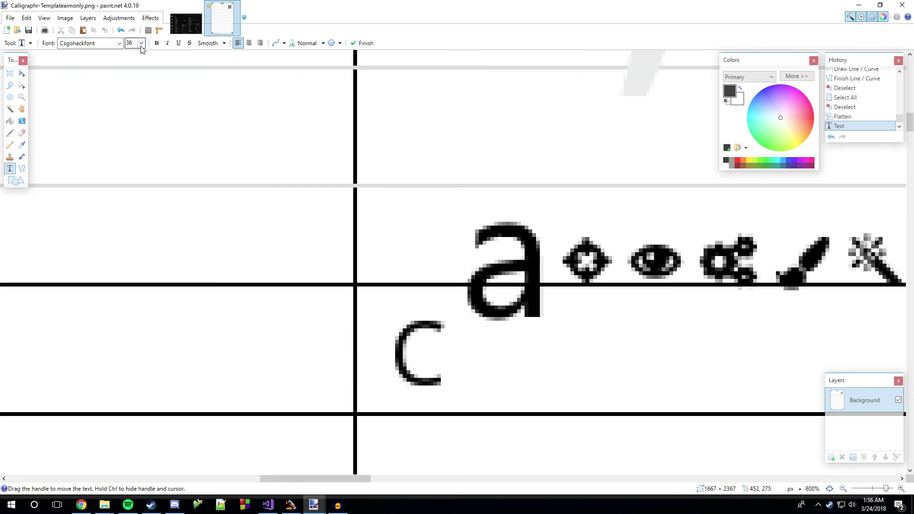
- Set the icon text's font size to 288
click(141, 42)
click(136, 210)
ctrl+scroll(531, 301, down, 6)
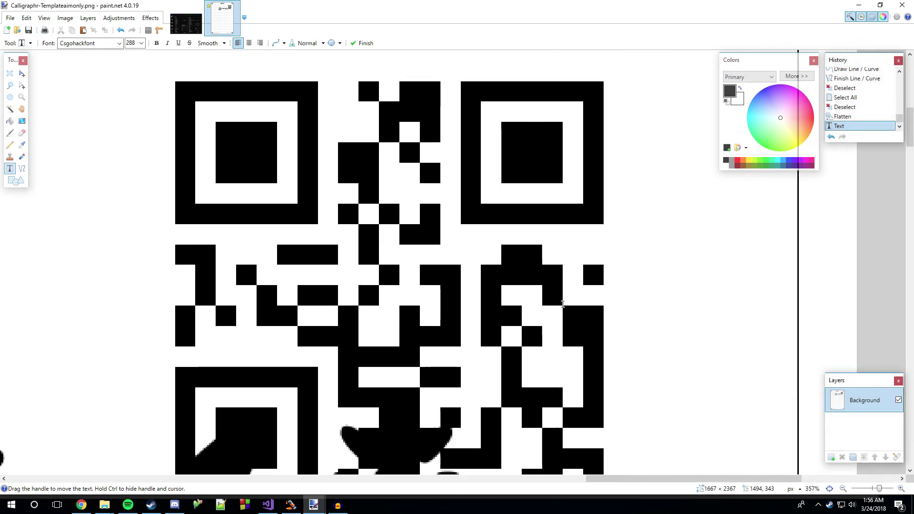
ctrl+scroll(357, 365, down, 1)
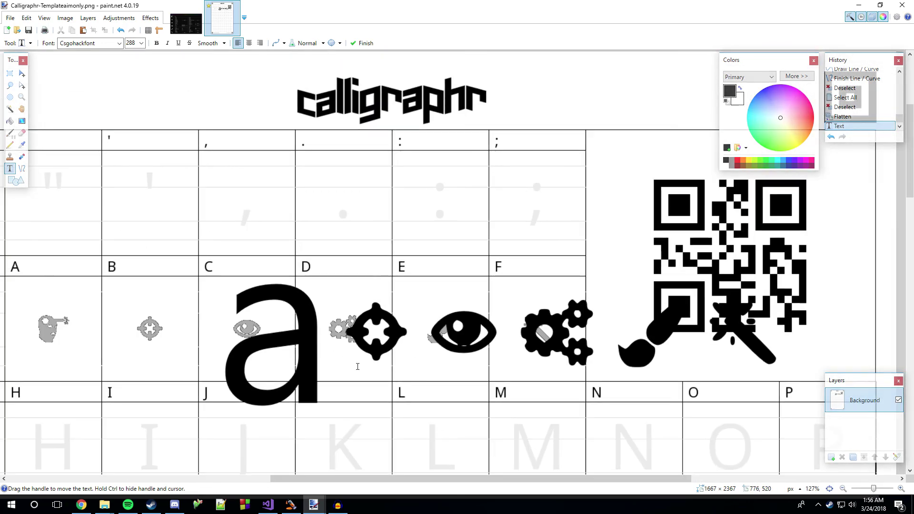
- Replace the text's lowercase a with a capital A and move the icon row clear of the QR code, starting above cell B
click(312, 354)
key(BackSpace)
text(A)
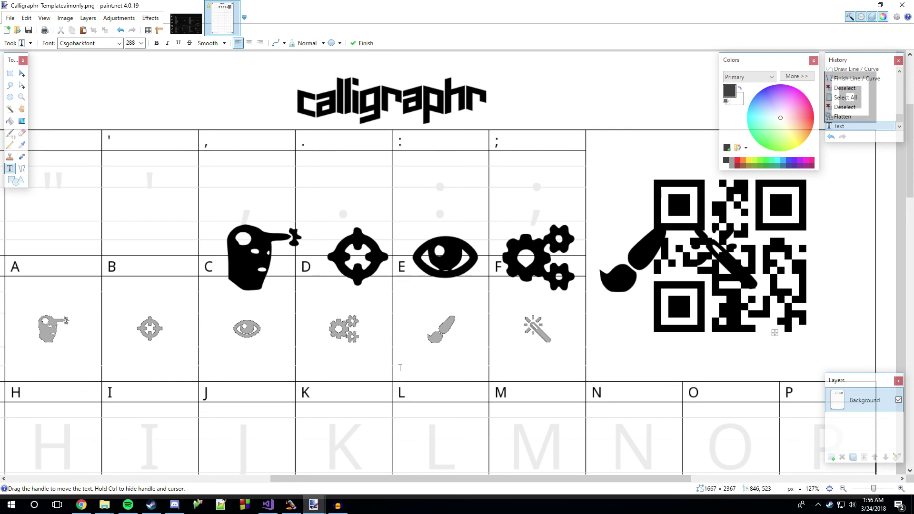
drag(774, 333, 642, 305)
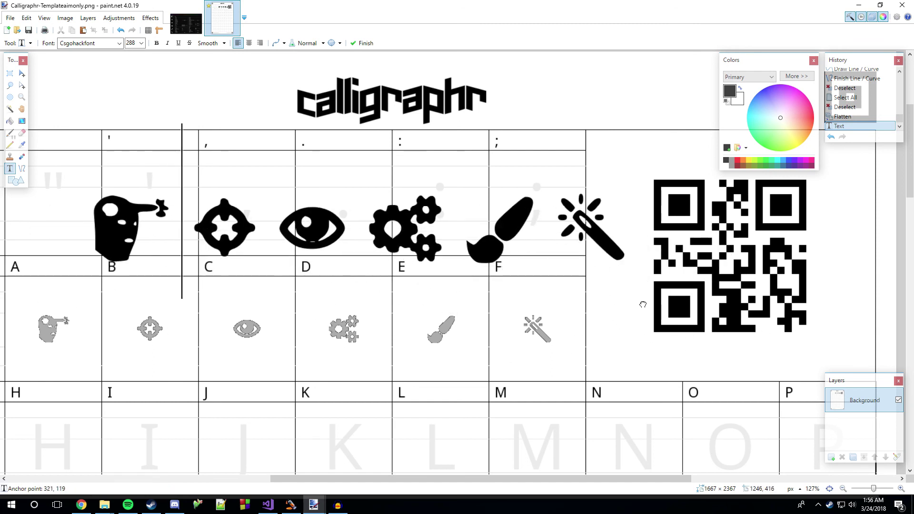
click(268, 505)
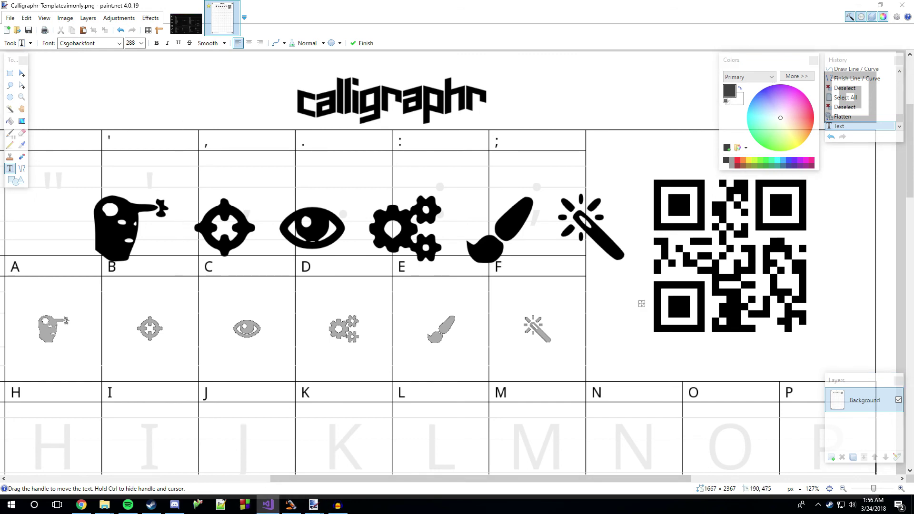
key(alt+Tab)
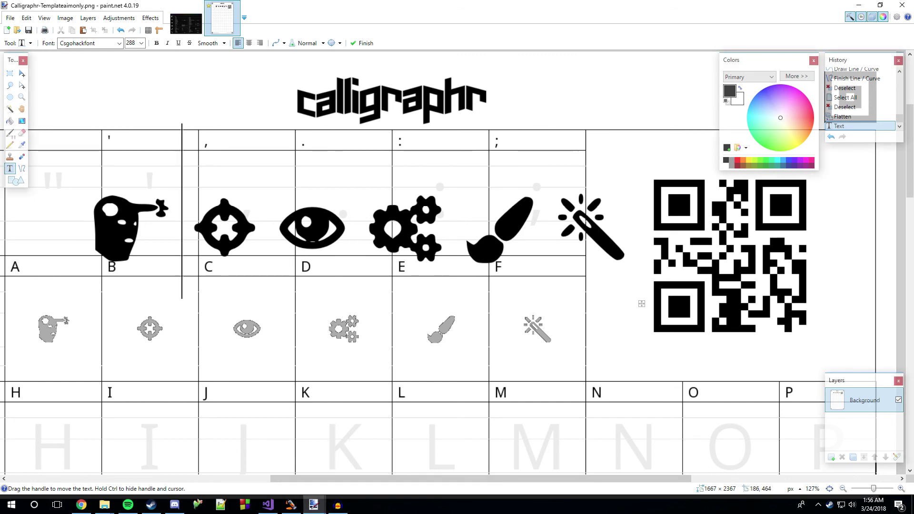